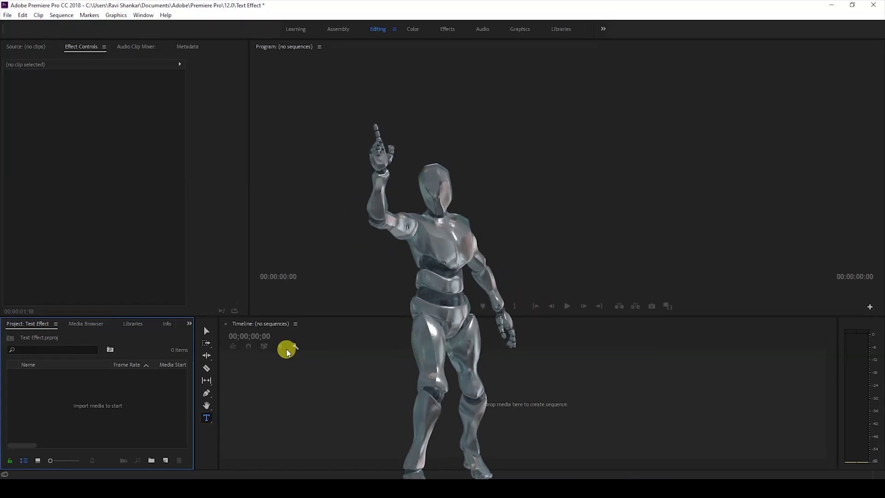
Switch from the Type Tool to the Selection Tool in the Tools panel.
click(206, 331)
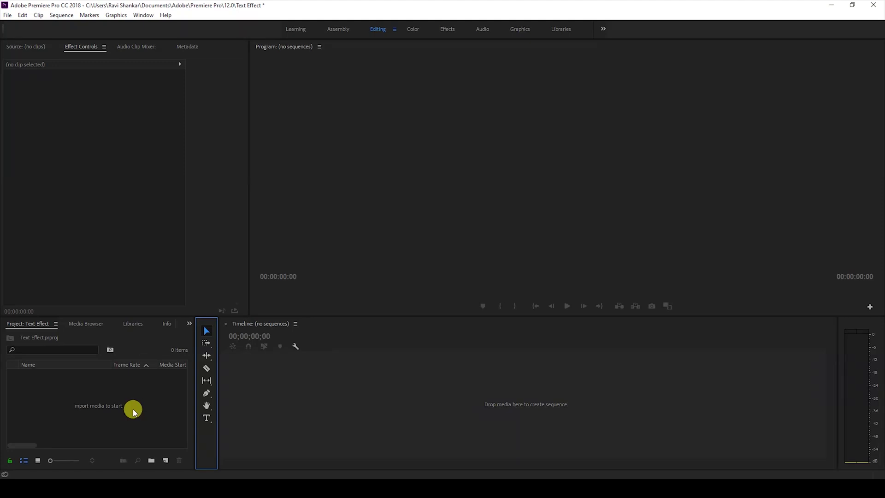
Create a new DSLR 1080p24 sequence, Sequence 03, from the Project panel.
right_click(159, 413)
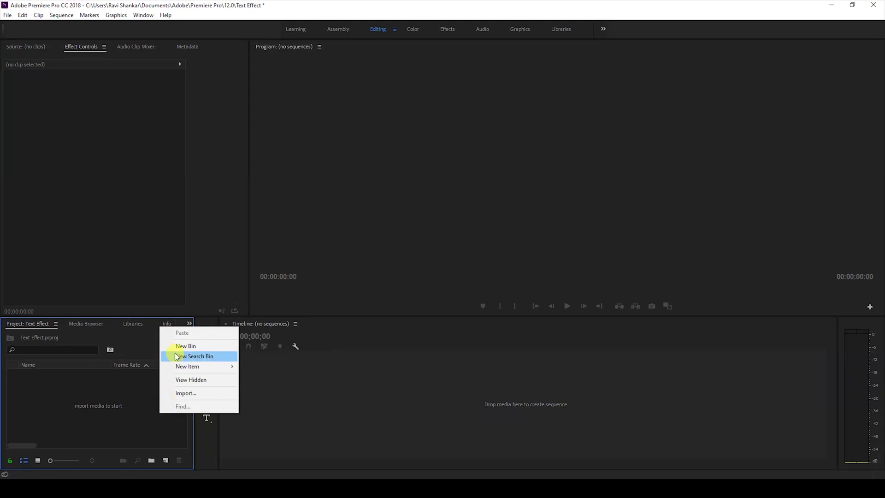
mouse_move(185, 366)
click(280, 367)
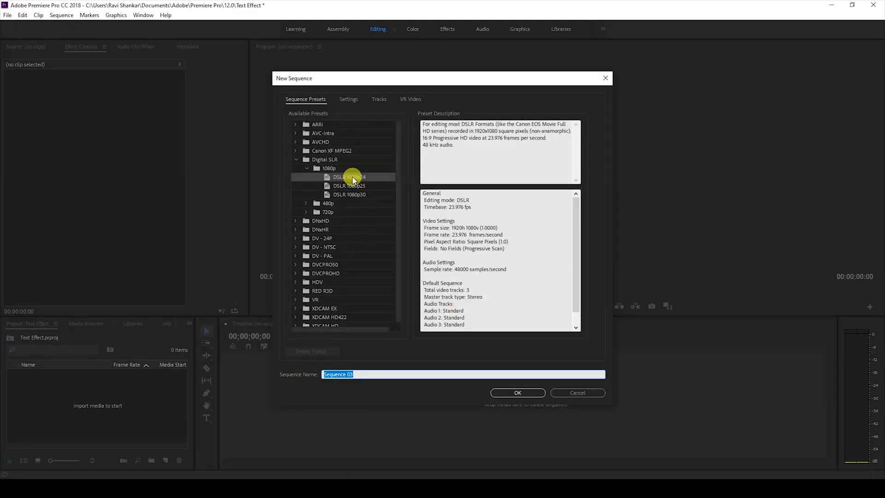
click(516, 392)
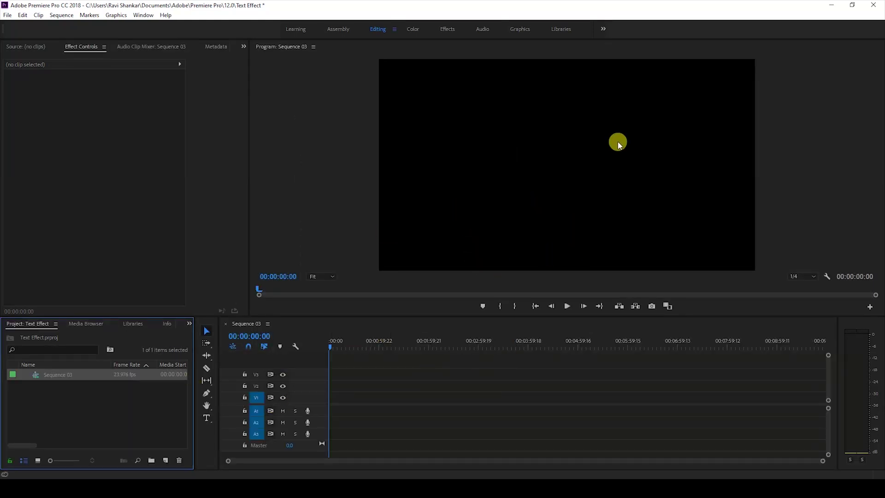
Create a dark red 1920x1080 Color Matte and place it on track V1.
right_click(137, 433)
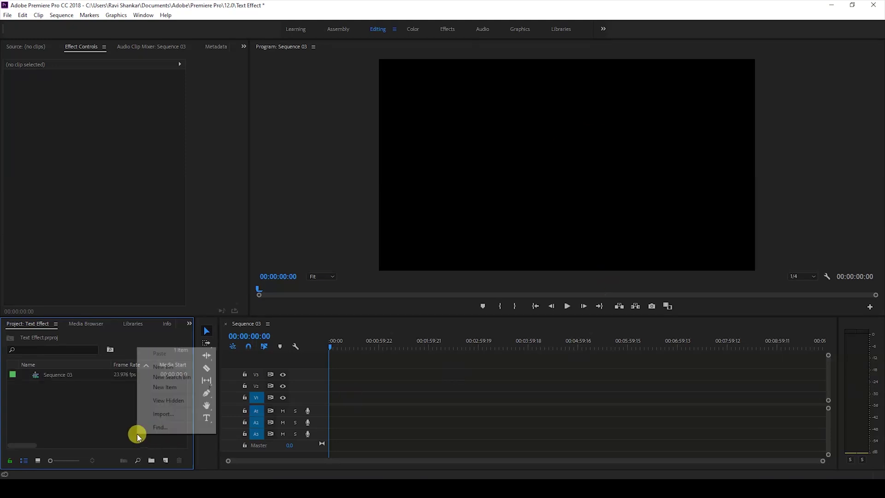
mouse_move(154, 387)
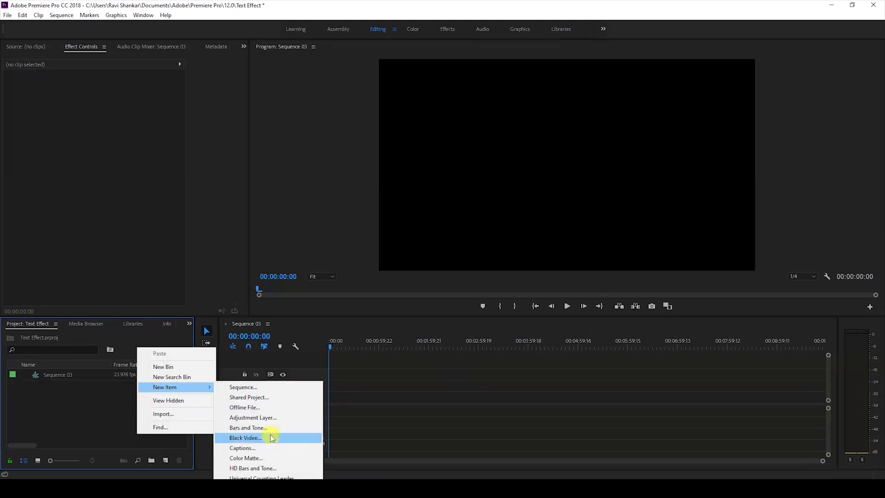
click(256, 458)
click(437, 276)
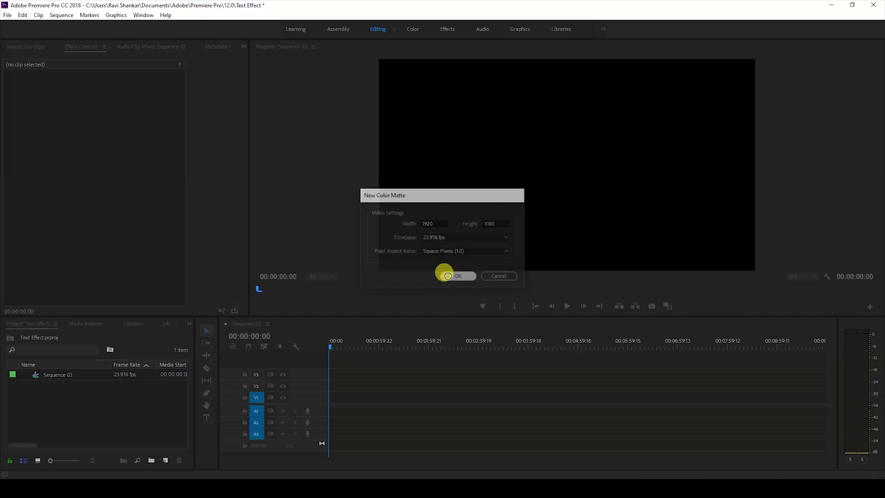
drag(446, 255, 456, 268)
click(546, 195)
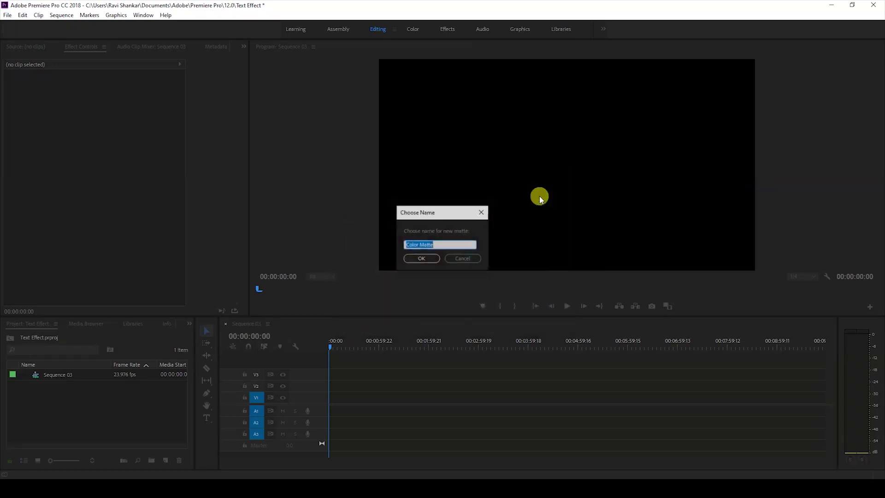
click(420, 257)
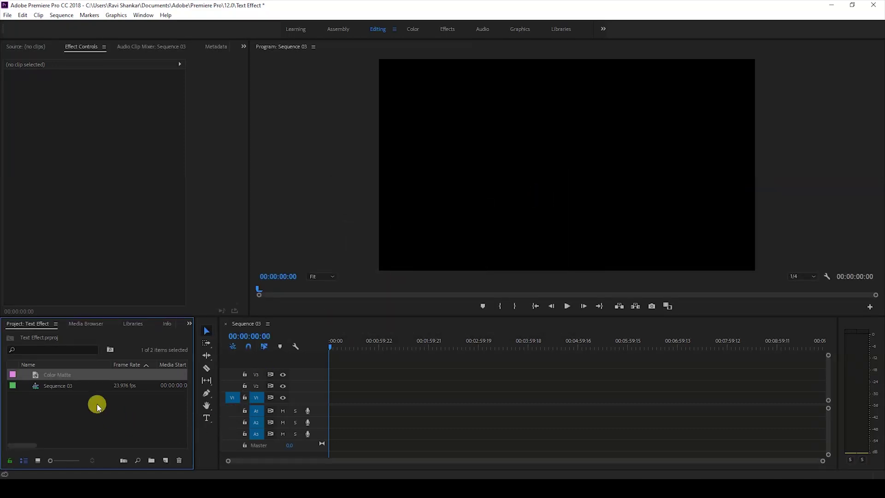
drag(46, 369, 318, 397)
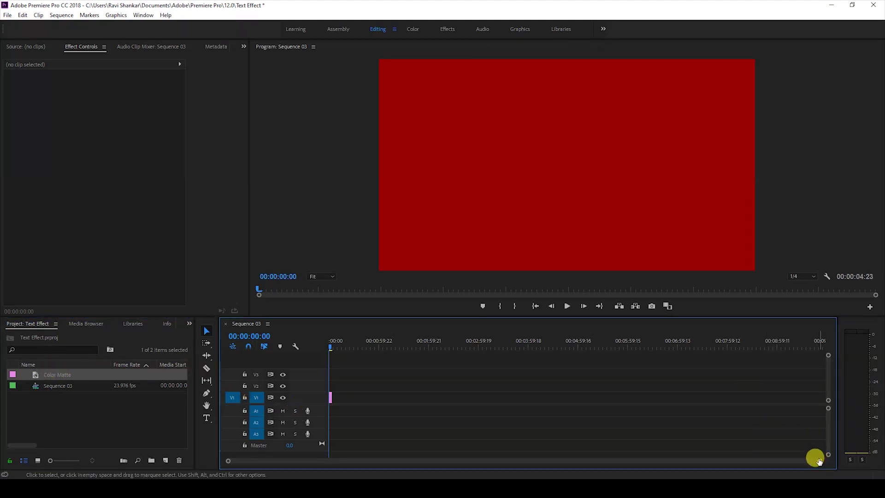
drag(819, 460, 572, 458)
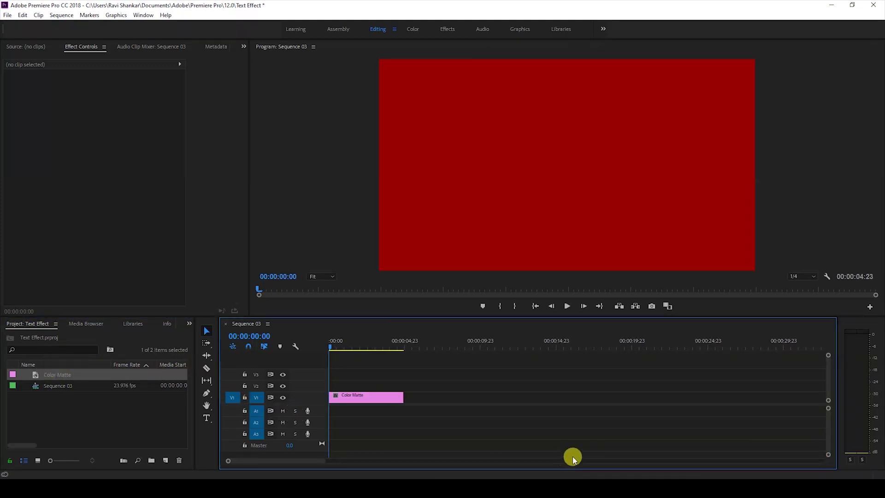
Find the Ramp effect and apply it to the Color Matte clip.
click(188, 324)
click(192, 375)
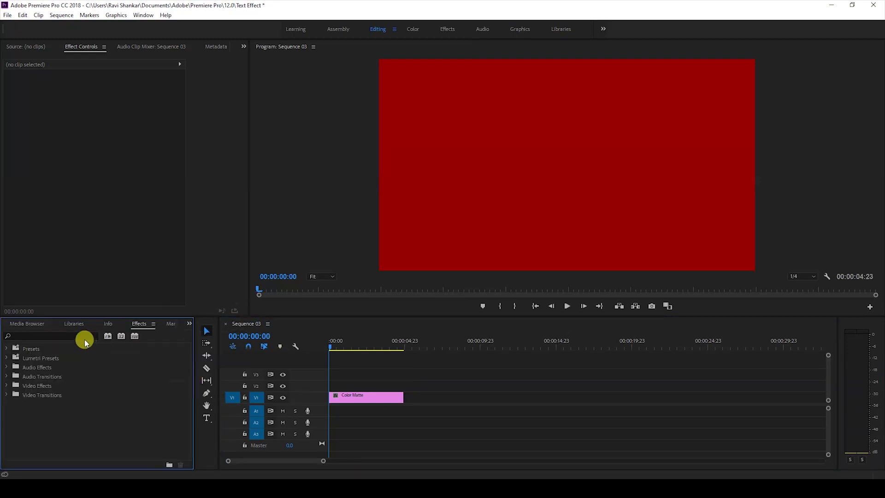
click(81, 336)
text(Ramp)
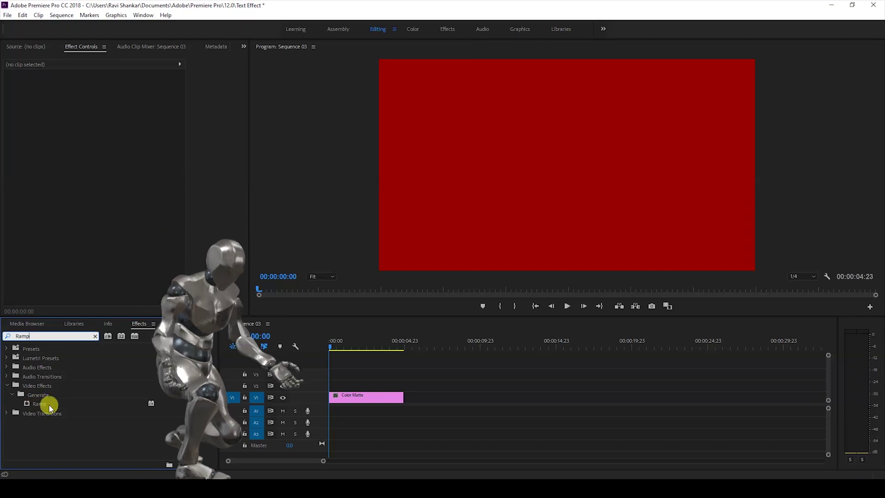
drag(42, 404, 351, 396)
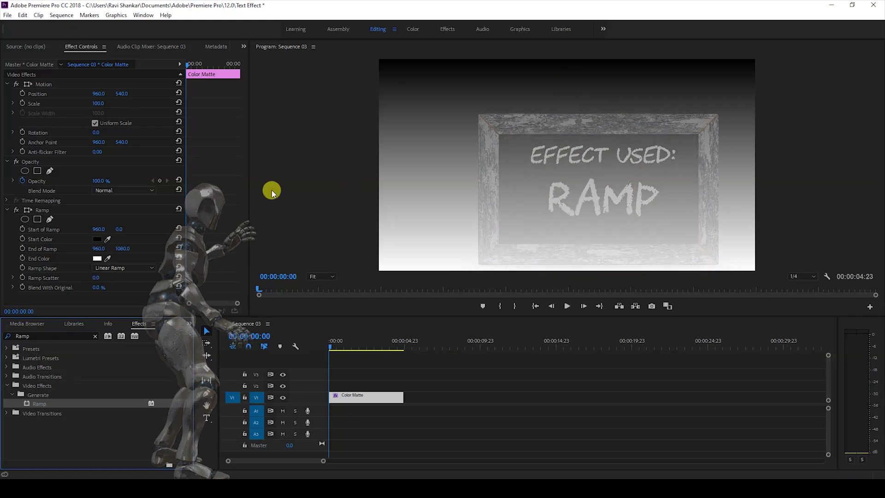
Set the Ramp Shape to Radial Ramp and move Start of Ramp to Y 561.
click(117, 268)
click(111, 287)
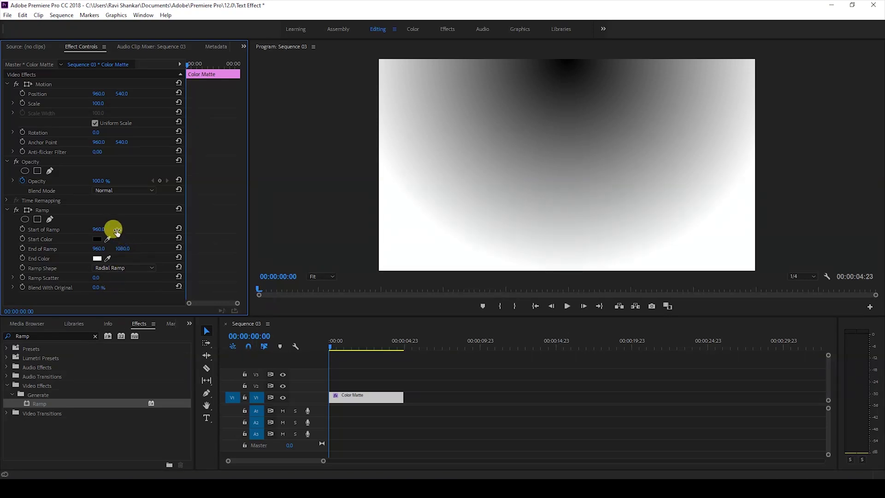
drag(119, 229, 247, 229)
drag(425, 155, 583, 107)
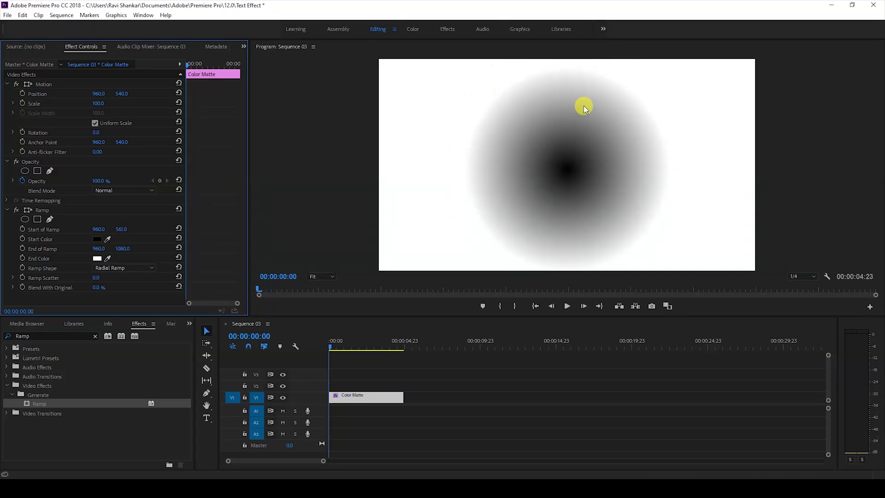
click(97, 249)
Set the Ramp's Start Color to dark grey 1C1A1A.
click(97, 239)
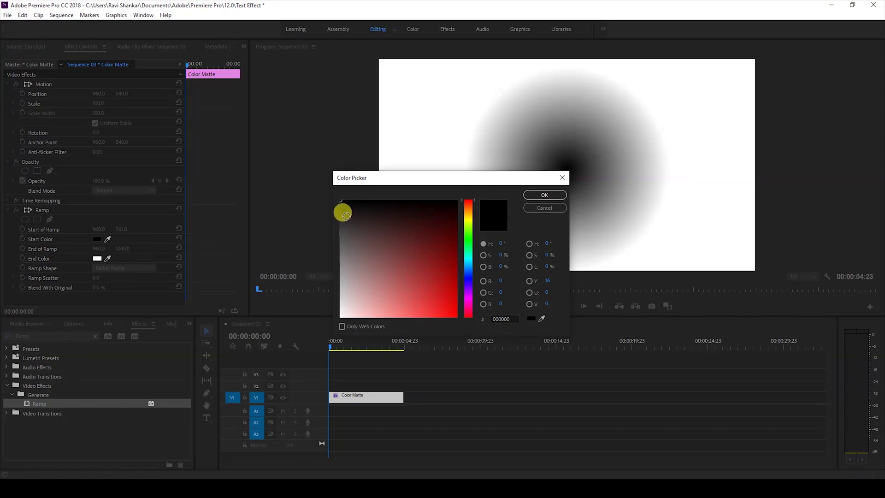
click(345, 217)
drag(346, 215, 348, 212)
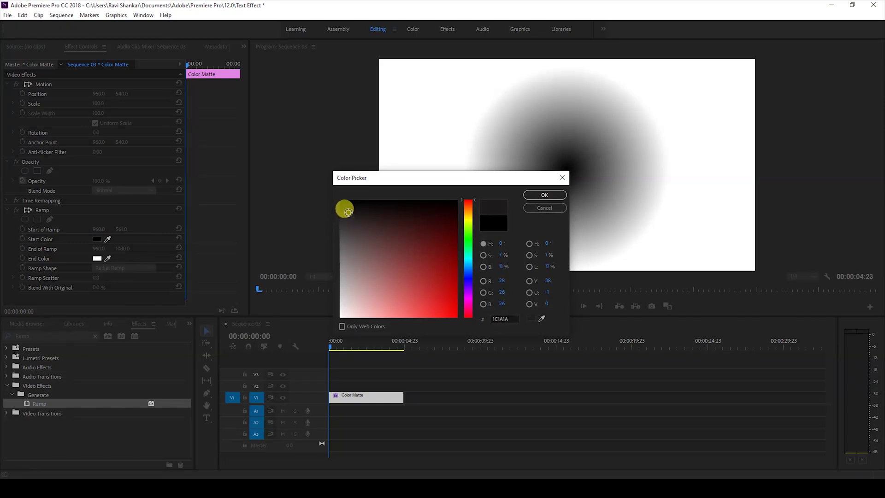
click(535, 199)
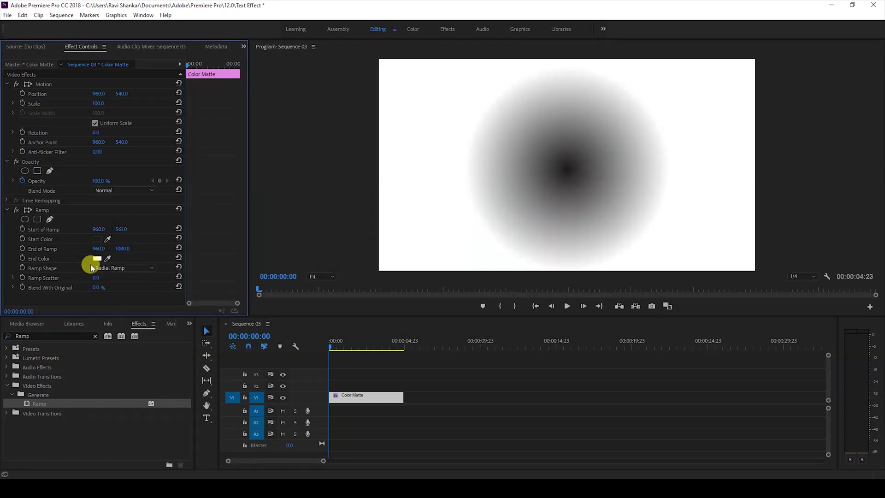
Sample blue 075687 with the eyedropper as the Ramp's End Color.
click(97, 260)
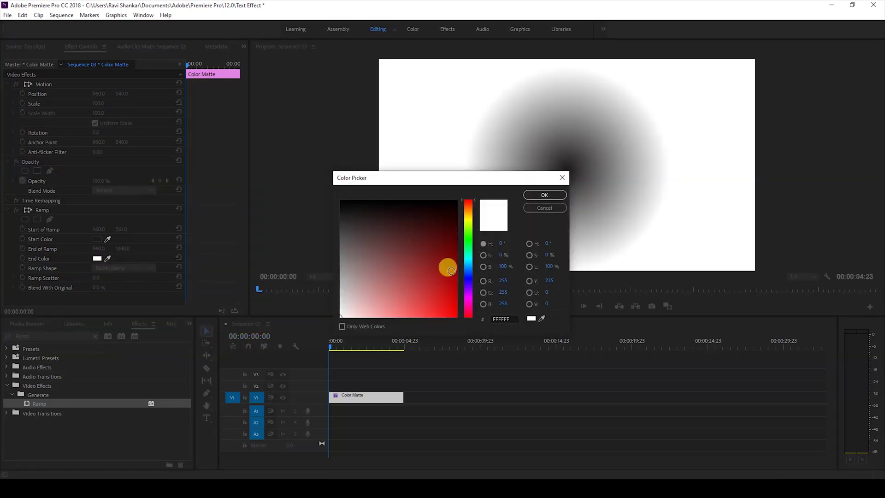
click(541, 318)
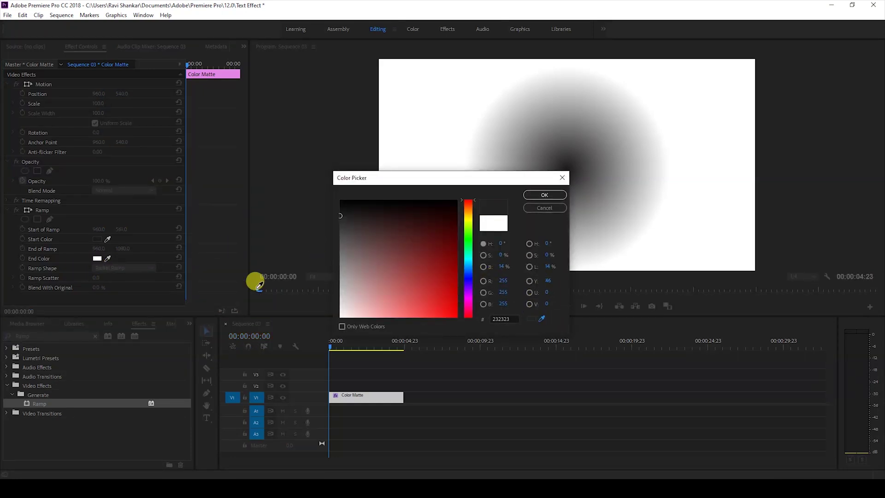
click(260, 394)
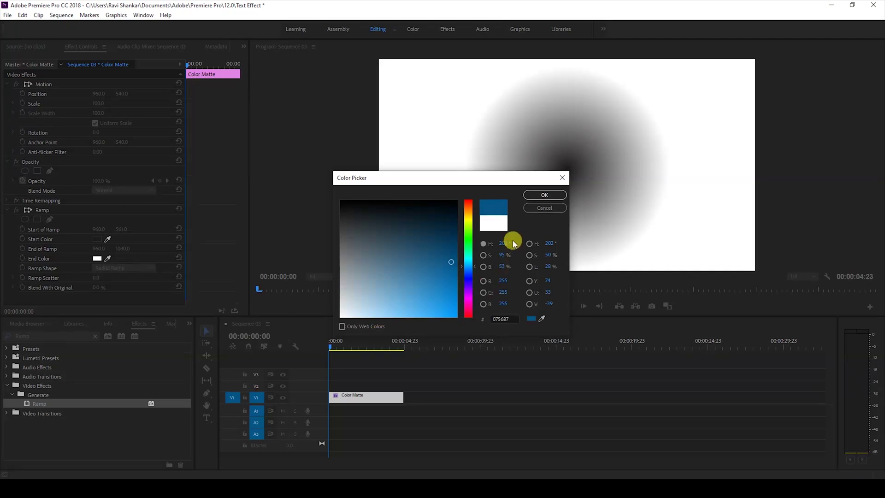
click(524, 195)
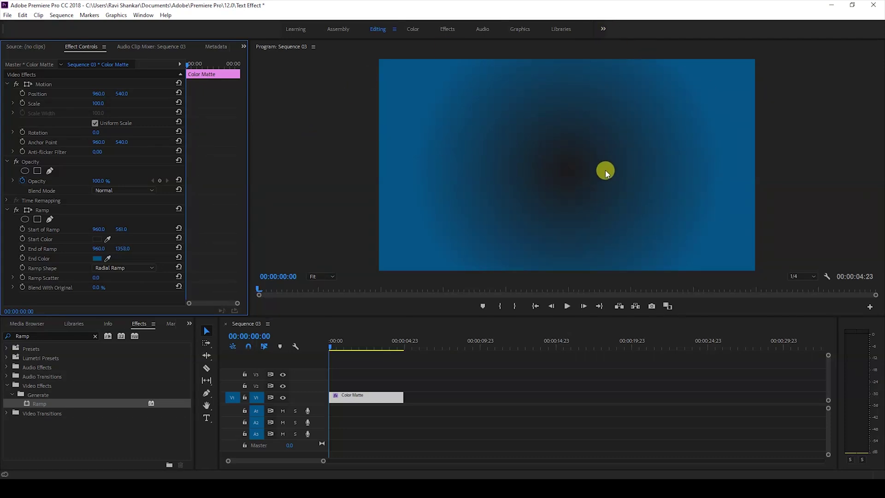
Draw a text box across the frame centre and type 'COLOR FLASHING'.
click(206, 419)
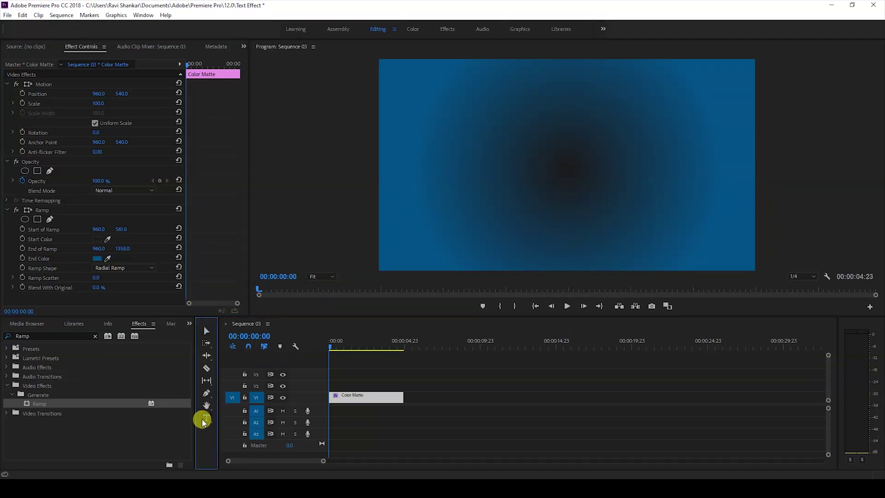
click(455, 122)
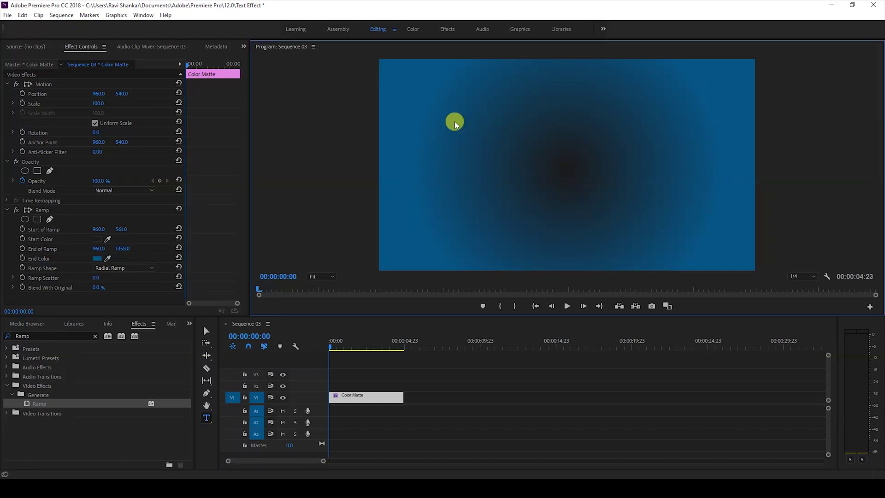
drag(576, 166, 692, 226)
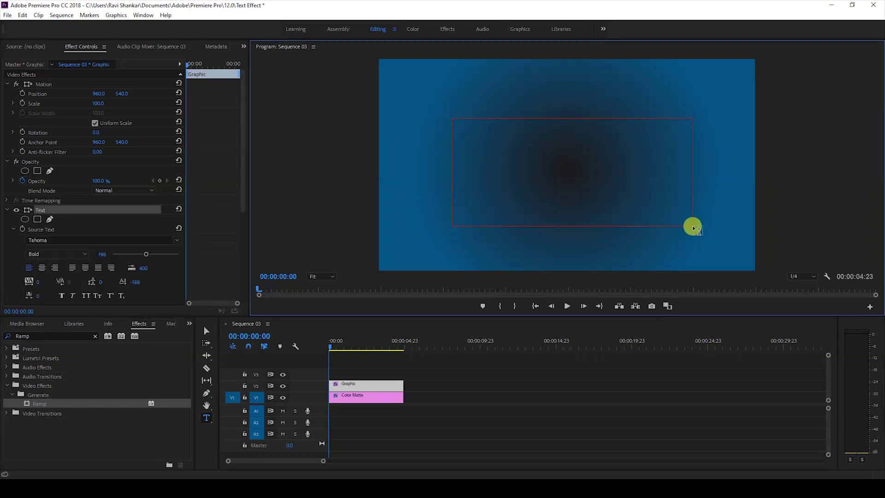
text(CLO)
key(BackSpace)
key(BackSpace)
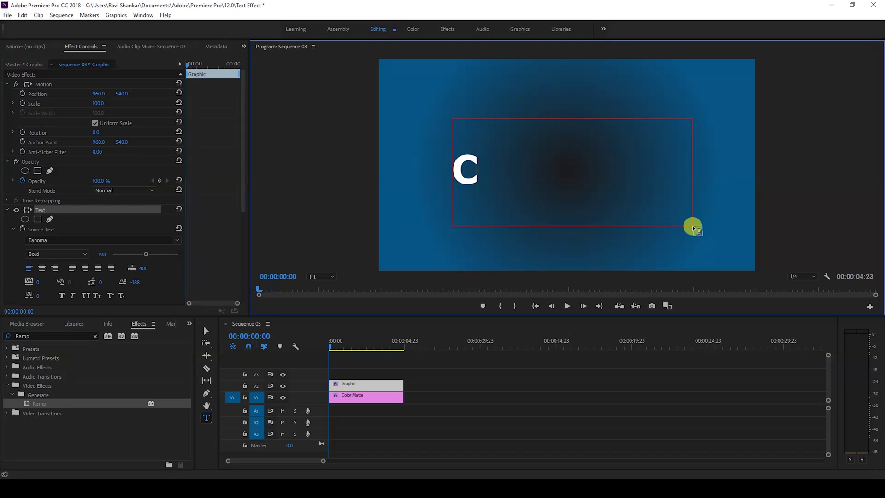
text(OLOR )
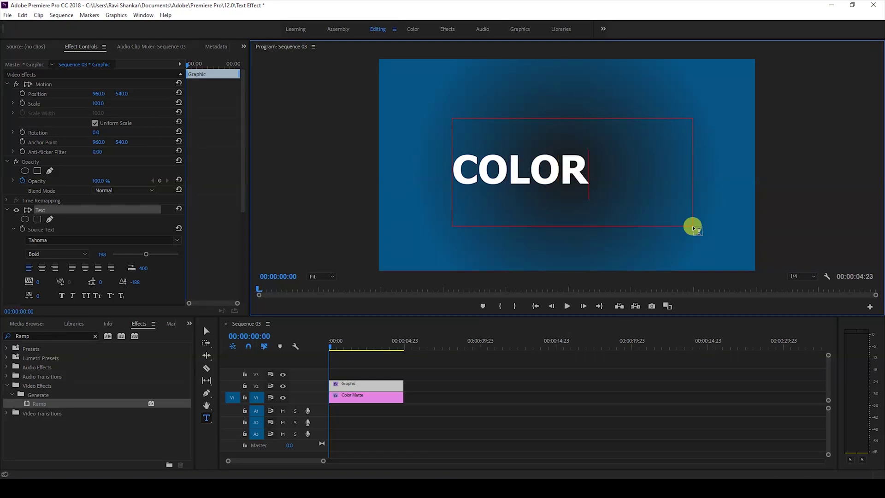
text(FLASHING)
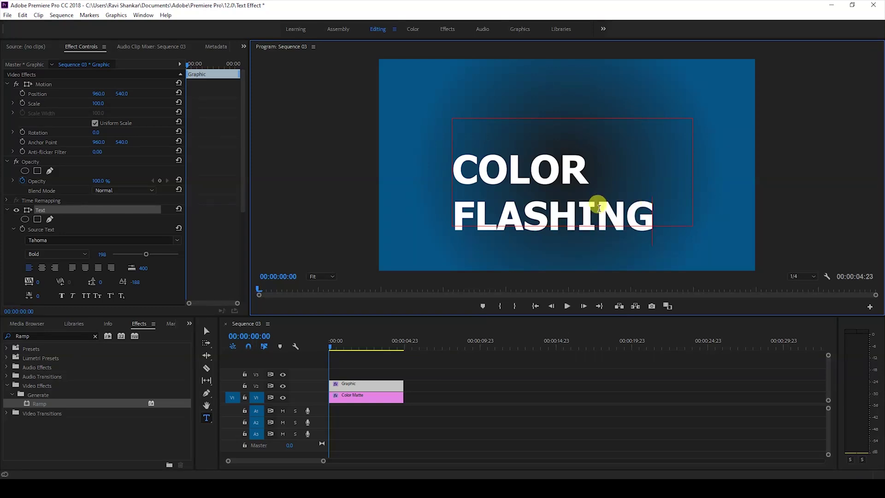
Centre-align all the title text and raise it to Position Y 402.
key(ctrl+a)
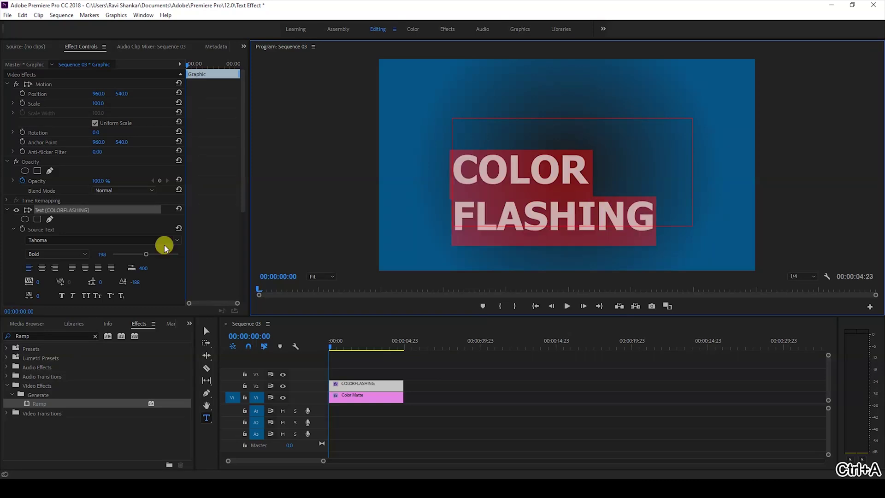
click(42, 267)
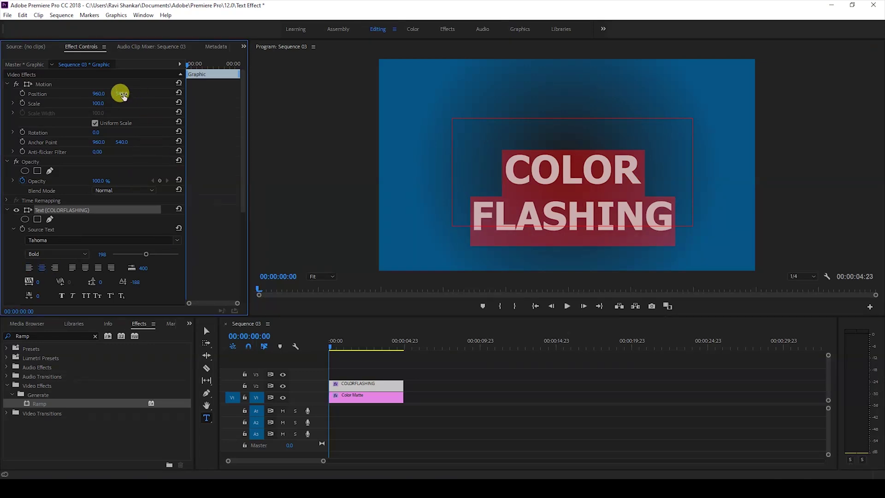
drag(123, 96, 59, 96)
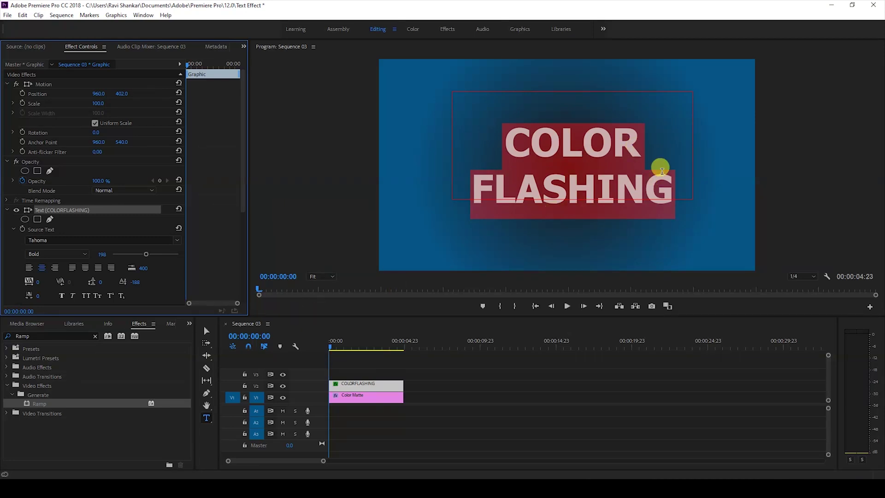
Search for Color Balance and apply Color Balance (HLS) to the COLORFLASHING clip.
click(341, 386)
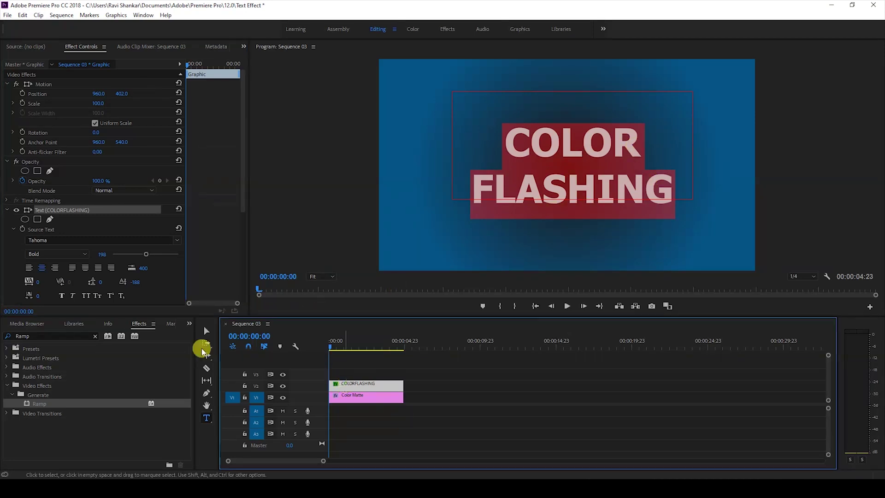
click(56, 335)
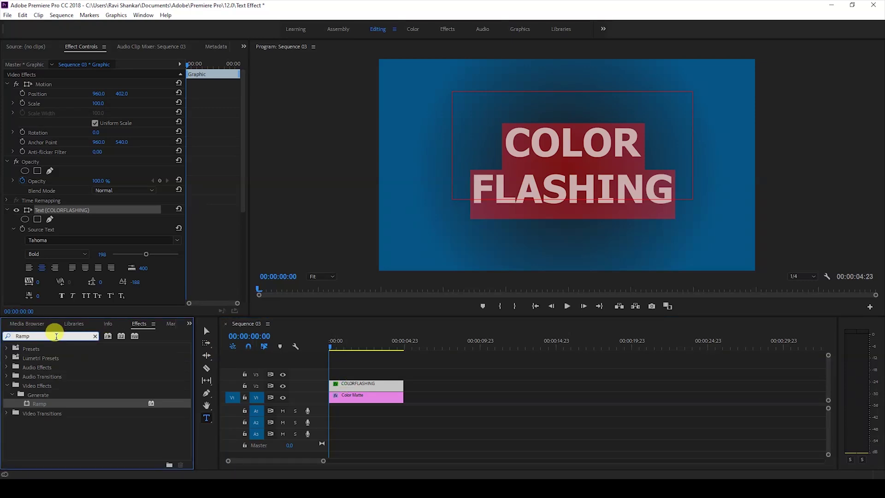
text(Colo)
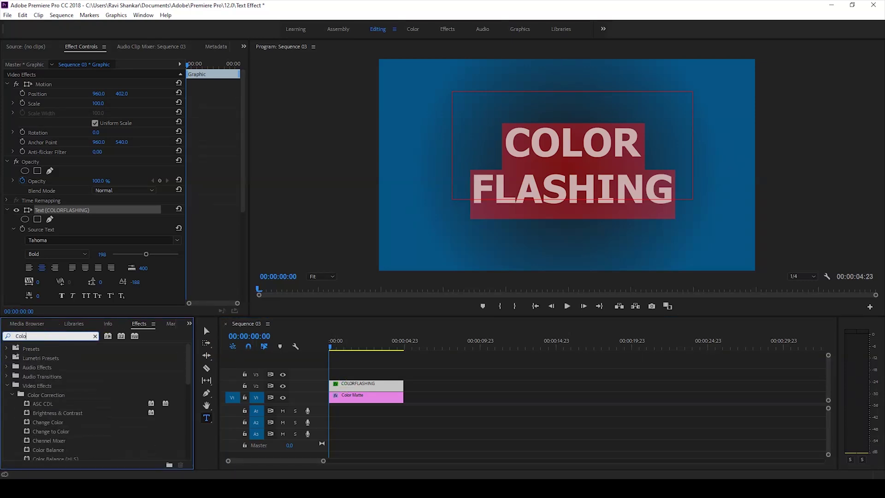
text(r Balance)
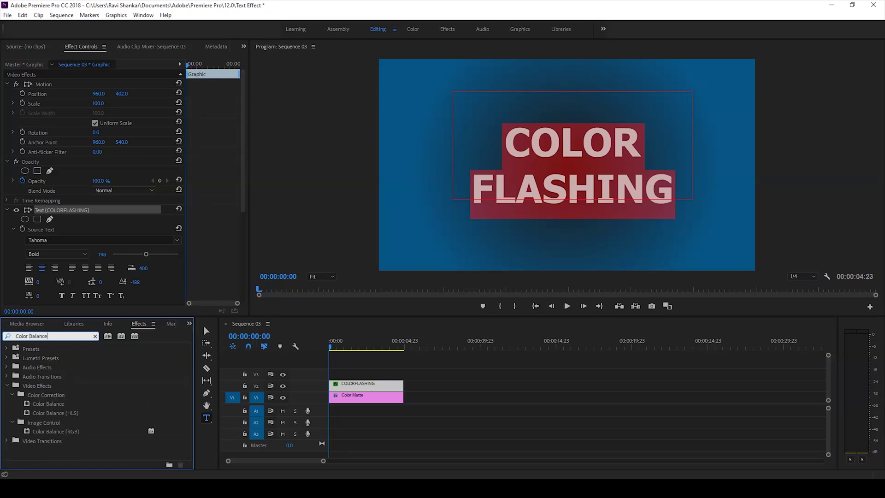
click(64, 412)
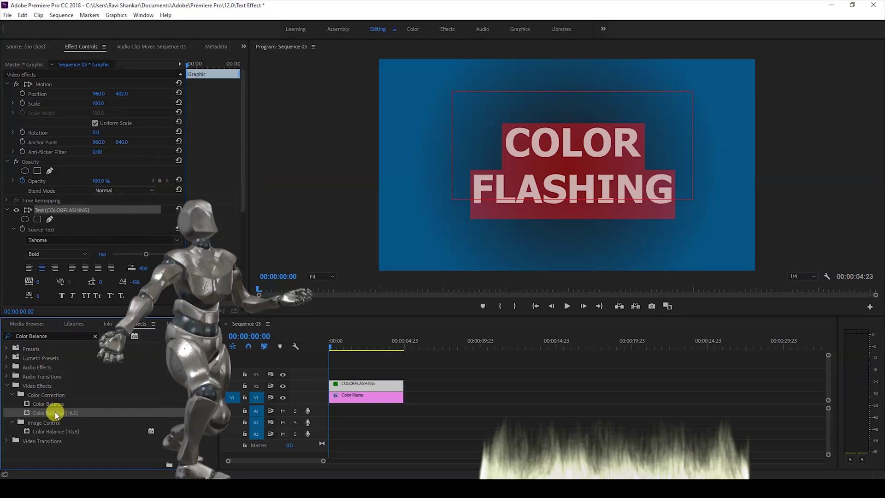
drag(53, 413, 351, 385)
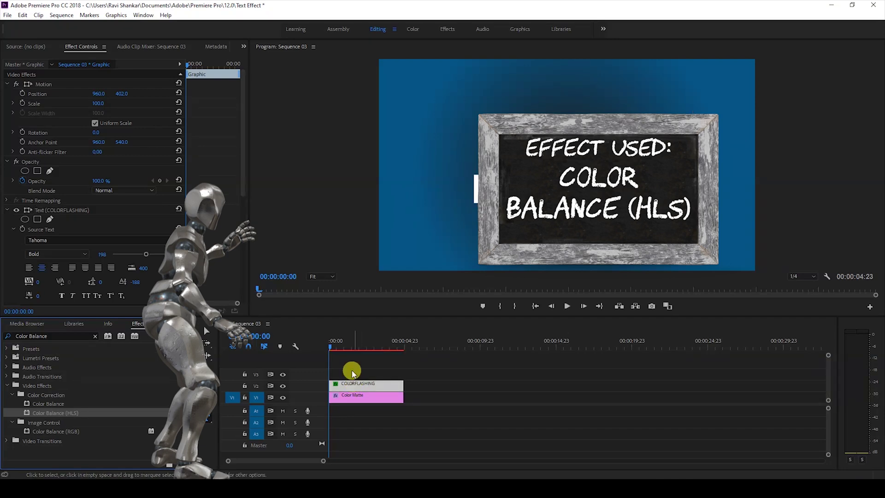
Scrub the Color Balance (HLS) Hue to 112° and start editing its value directly.
drag(243, 188, 253, 281)
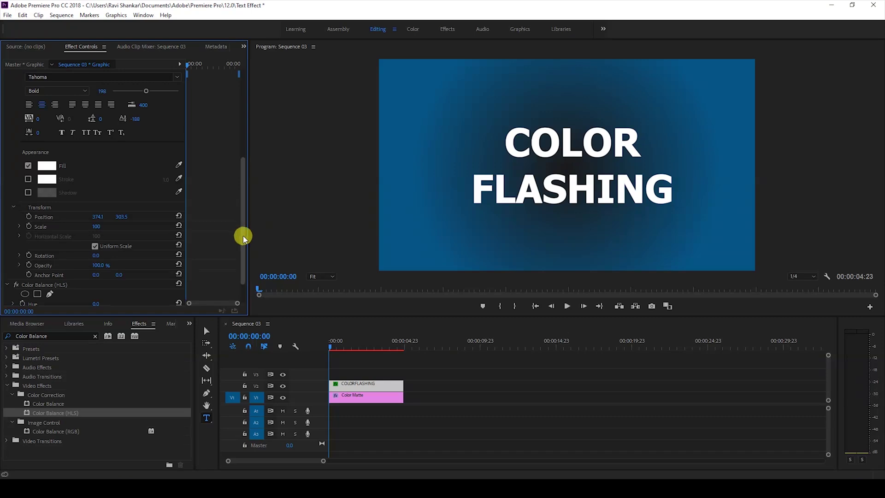
drag(243, 236, 235, 264)
drag(90, 271, 142, 271)
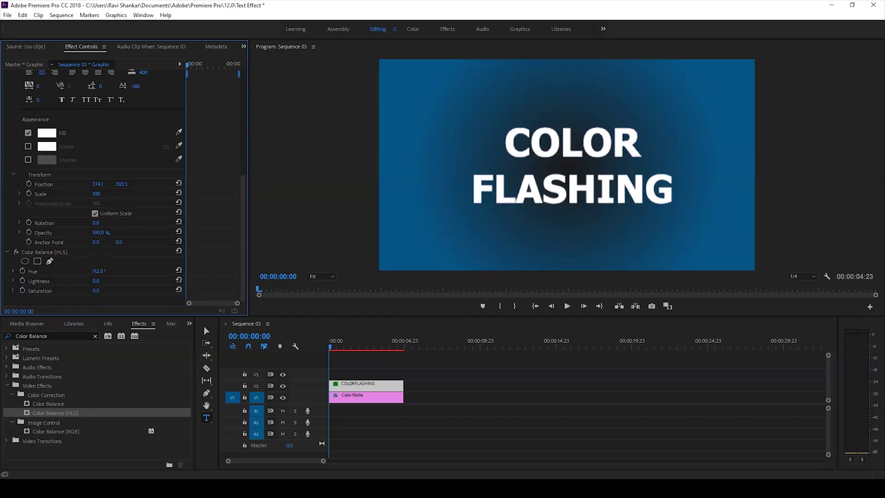
click(107, 271)
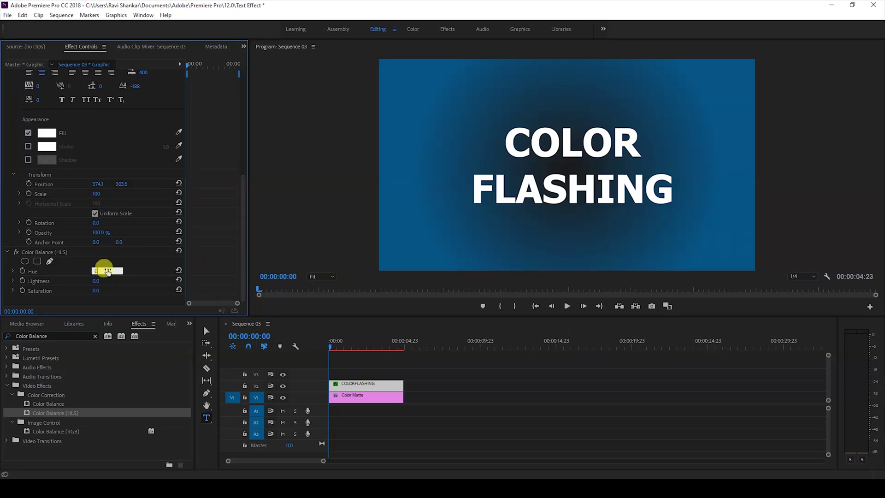
Set the title's text fill to pure red FF0000.
scroll(114, 207, up, 2)
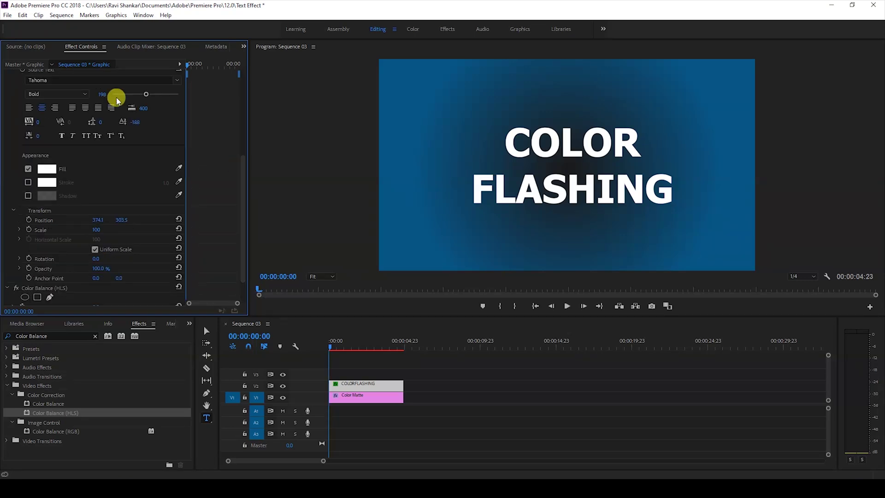
click(47, 171)
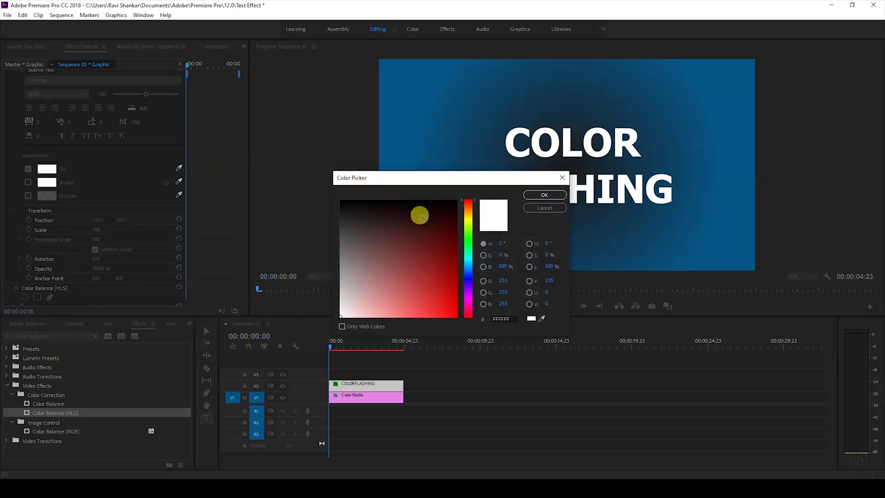
drag(419, 213, 475, 338)
click(532, 194)
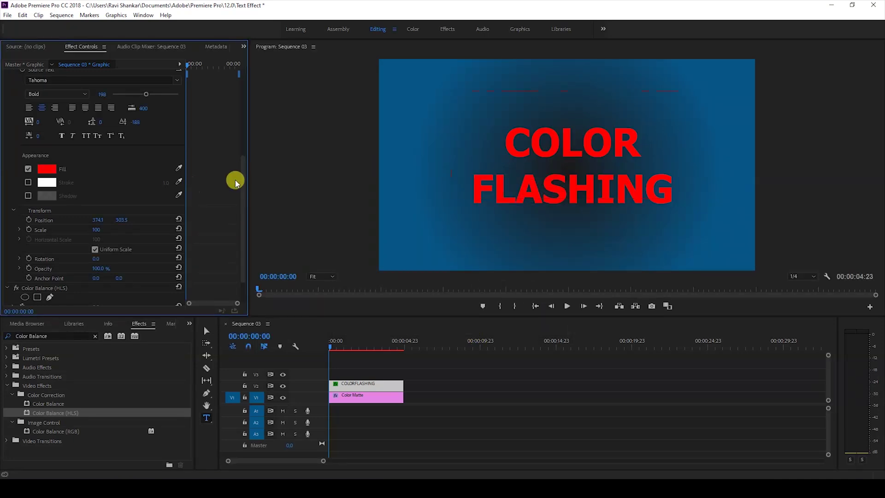
Set the Color Balance (HLS) Hue back to 0.
drag(242, 185, 249, 211)
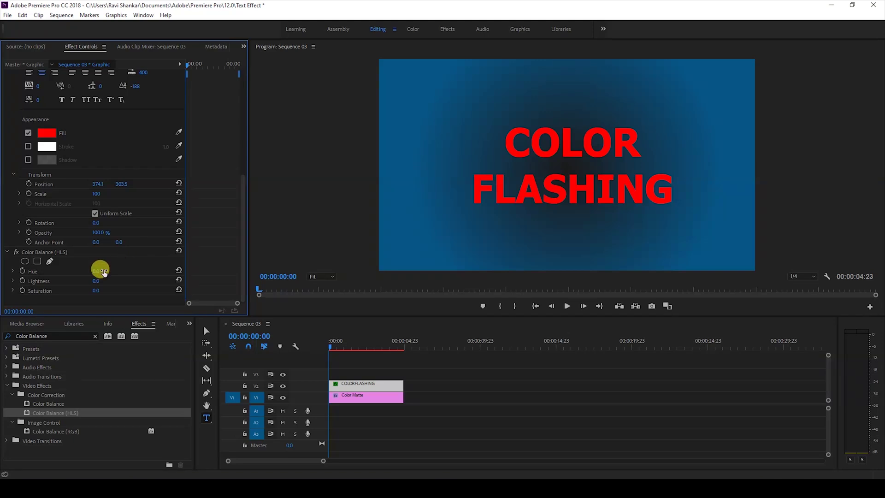
mouse_move(96, 271)
mouse_down()
mouse_move(157, 271)
mouse_move(107, 271)
mouse_up()
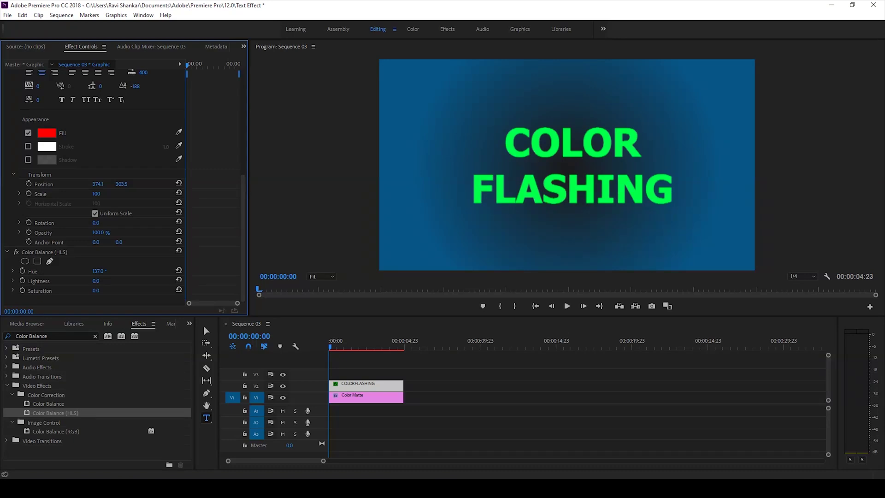
click(107, 270)
text(0)
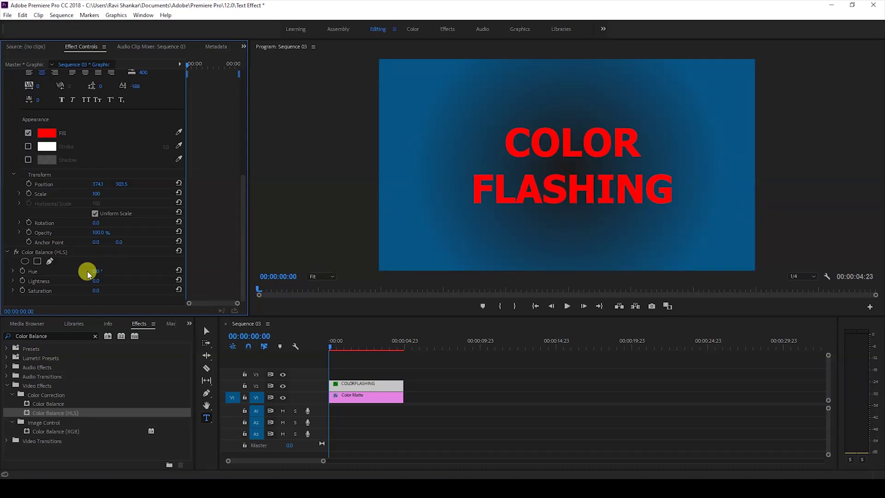
Keyframe Hue at 0° at the start and 5x305° at 00:00:04:21.
click(23, 270)
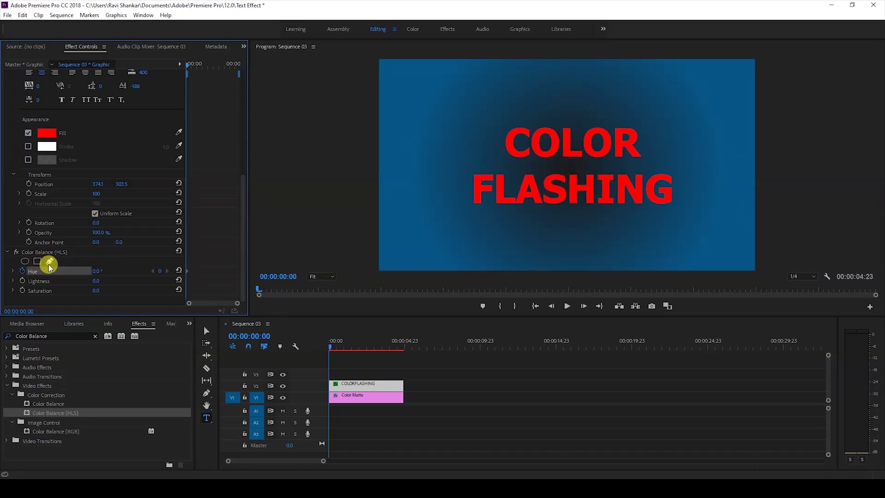
click(401, 346)
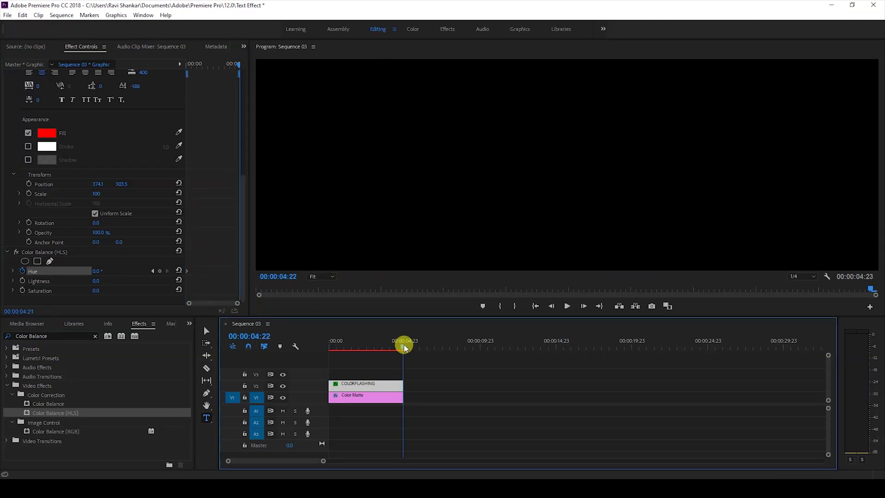
click(402, 344)
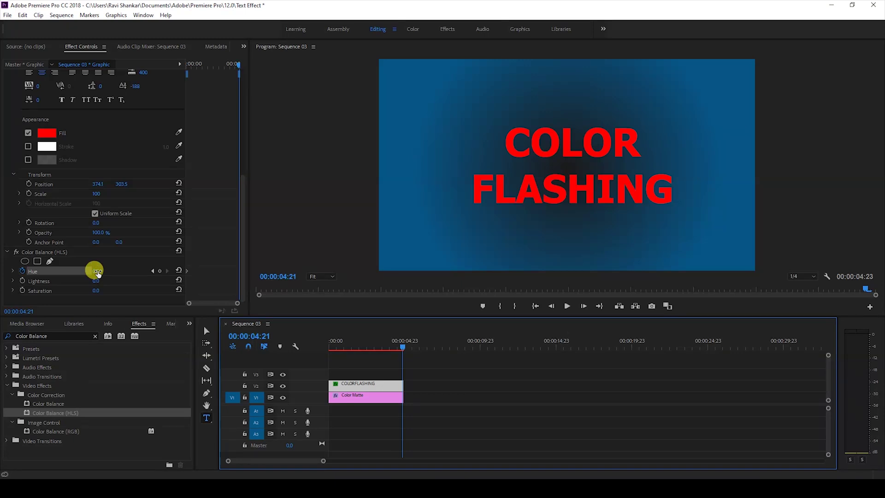
drag(97, 272, 172, 272)
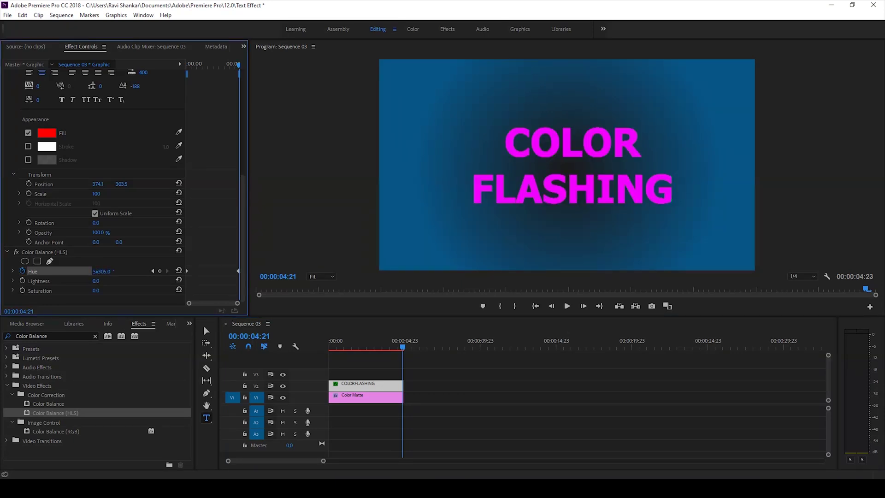
drag(102, 270, 35, 281)
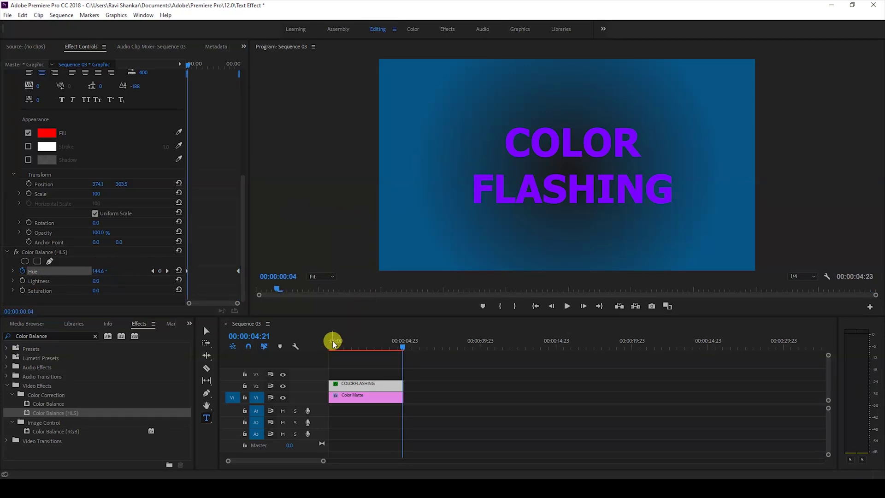
Play the sequence from the start to preview the flashing hue animation.
drag(333, 344, 328, 346)
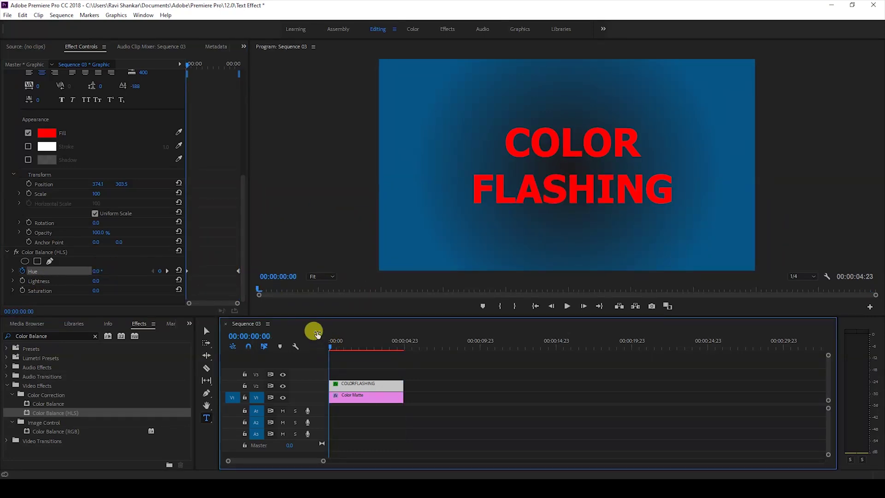
key(space)
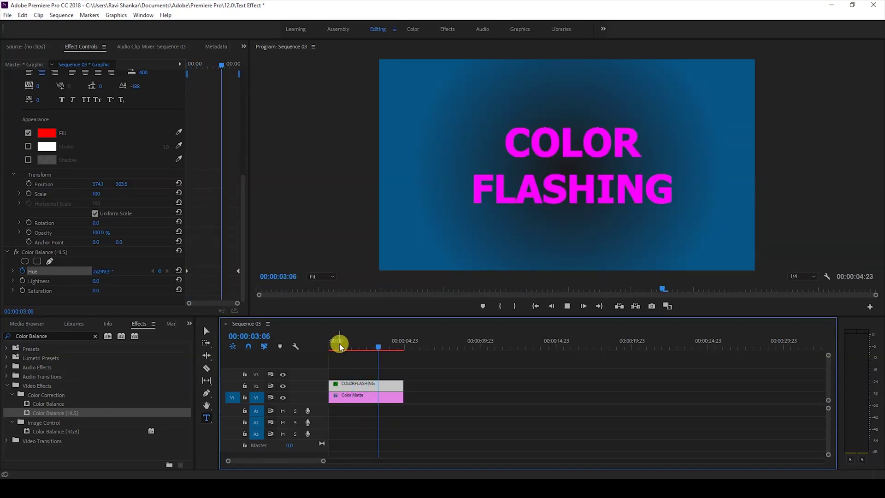
drag(336, 347, 330, 347)
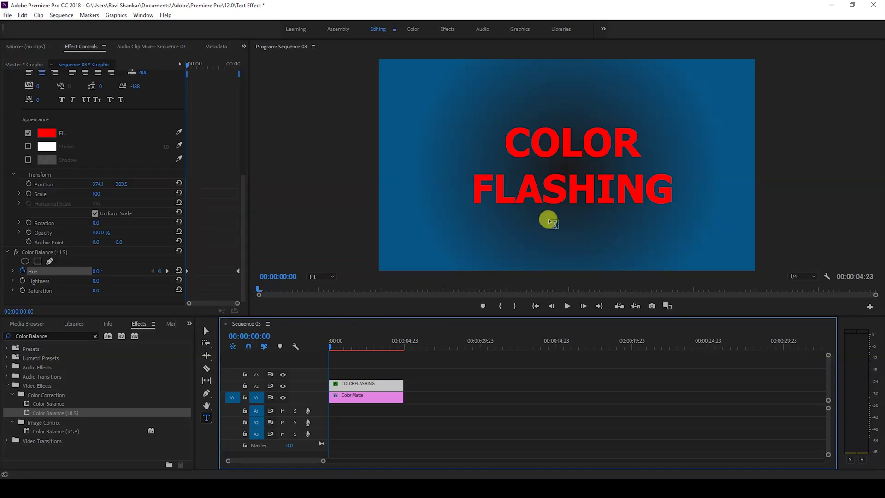
Select the word COLOR and give it a cyan 00FFEA fill.
double_click(551, 144)
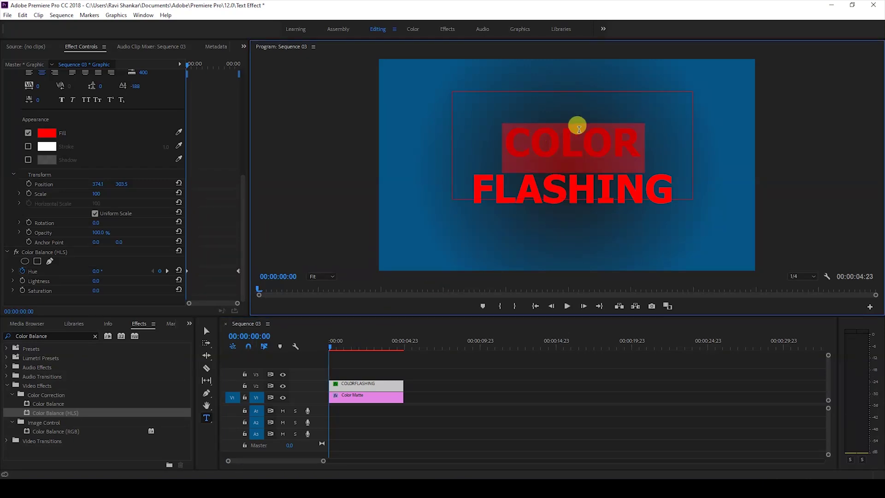
click(55, 135)
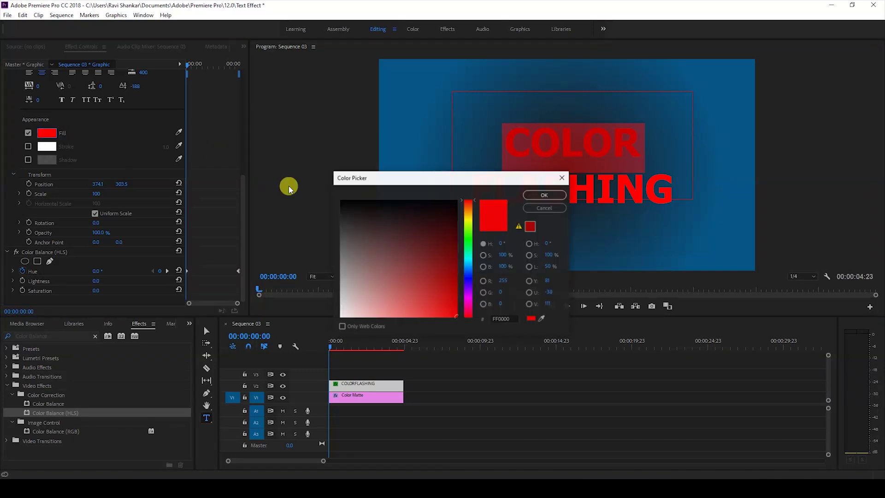
click(466, 256)
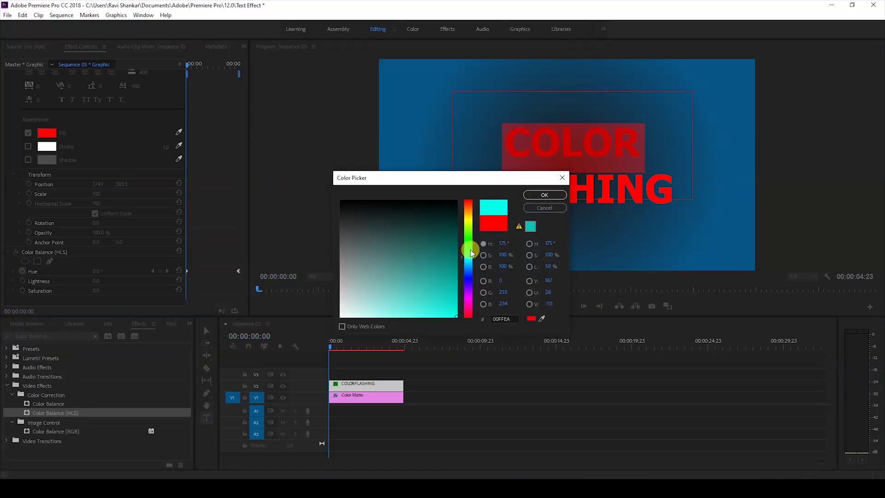
click(544, 195)
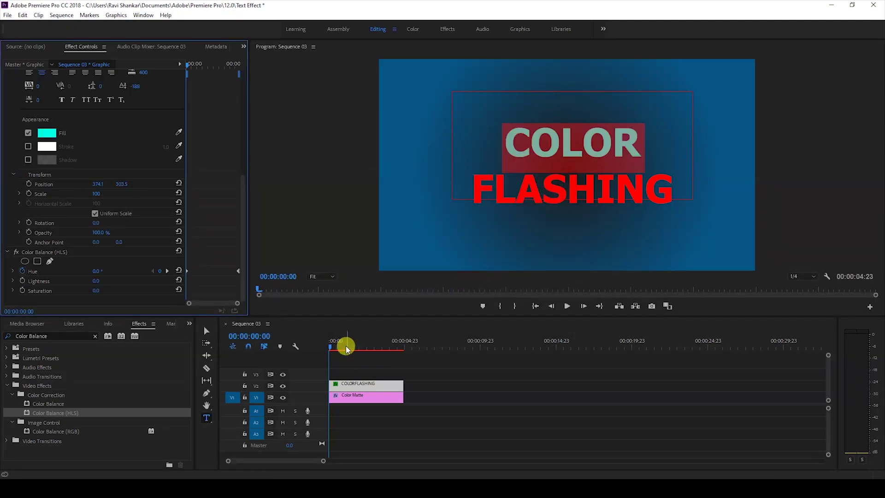
Play the sequence from near the start to preview the two-colour title.
click(325, 344)
key(space)
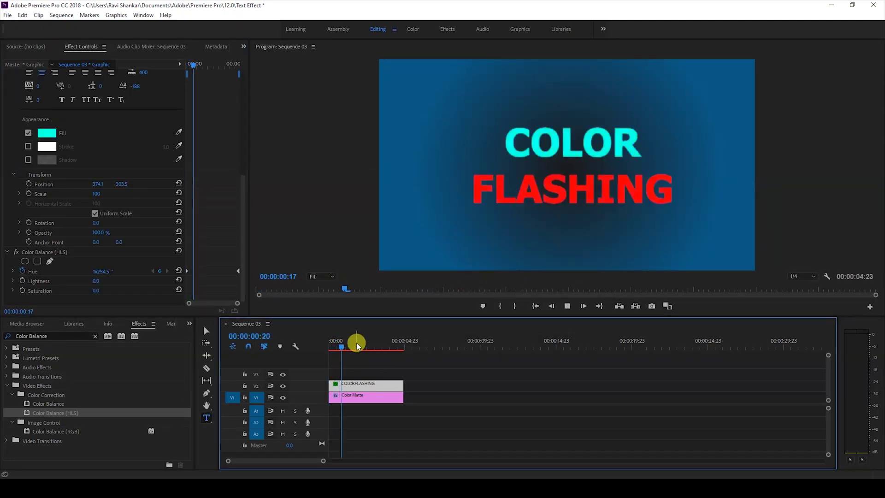
click(333, 346)
key(space)
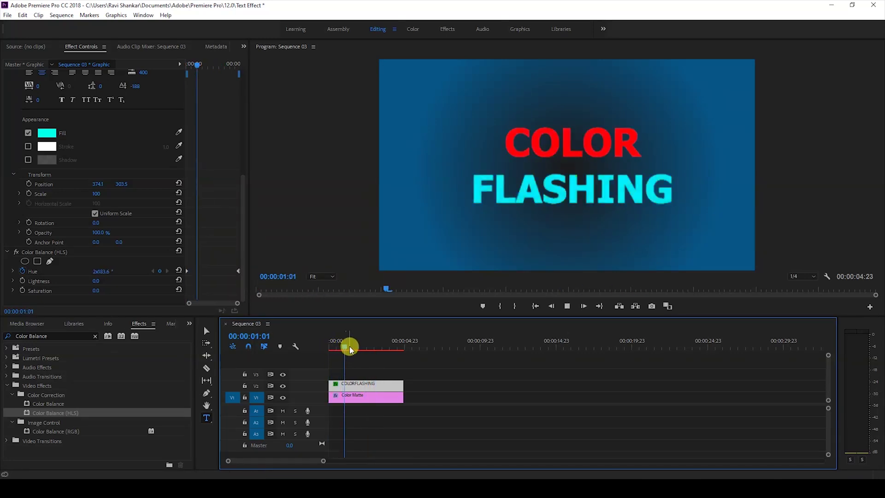
Stop playback and give the S in FLASHING its own fill colour.
click(350, 347)
click(564, 188)
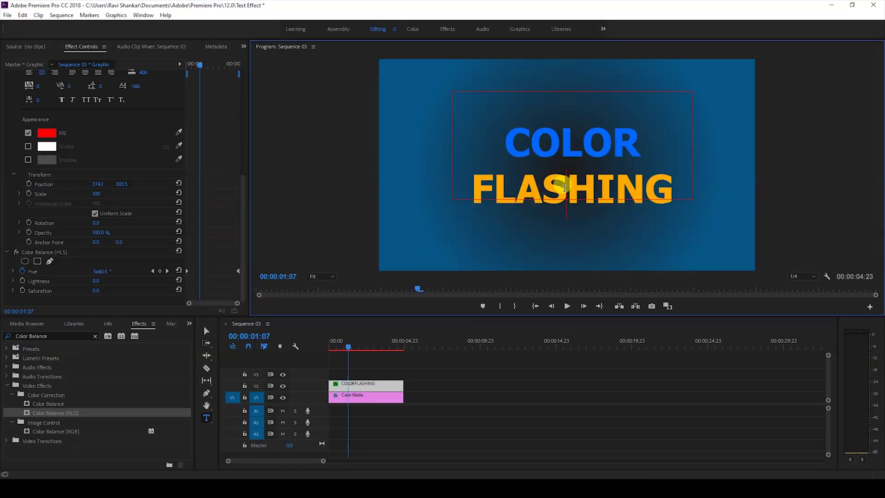
drag(565, 187, 549, 193)
click(38, 132)
click(444, 258)
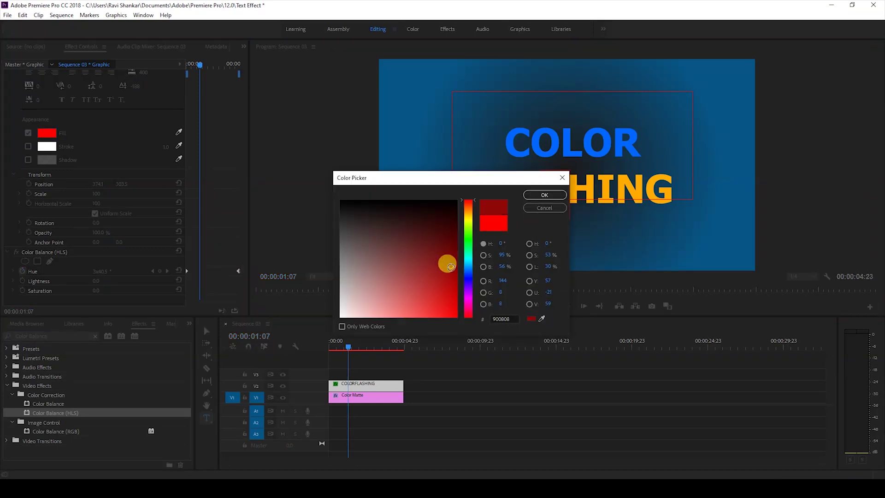
click(546, 213)
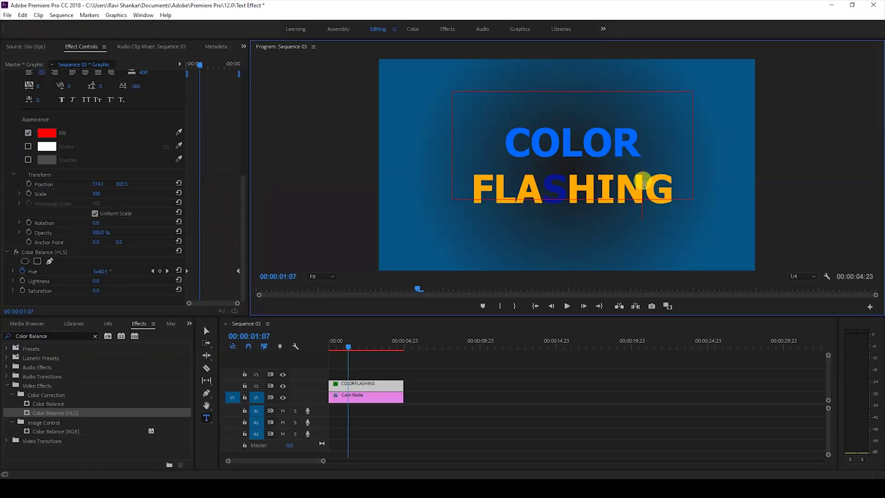
Give the N in FLASHING a yellowish-green fill colour.
drag(635, 187, 606, 193)
click(46, 133)
click(467, 237)
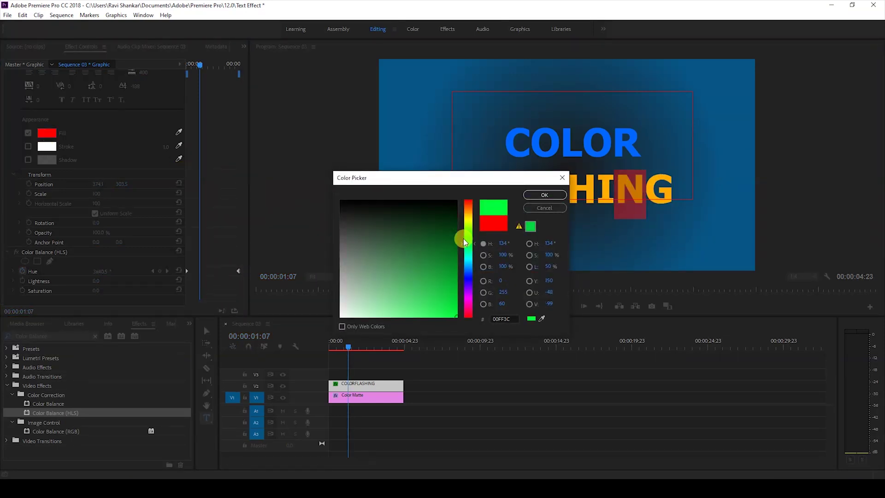
click(466, 275)
click(536, 196)
Give the O in COLOR its own fill colour, then deselect the title clip.
drag(545, 147, 529, 147)
click(38, 132)
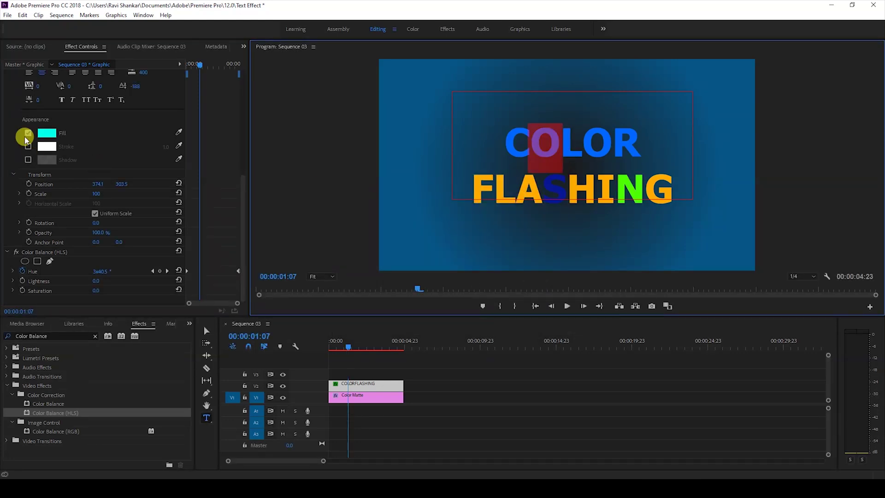
click(444, 253)
click(471, 282)
click(468, 244)
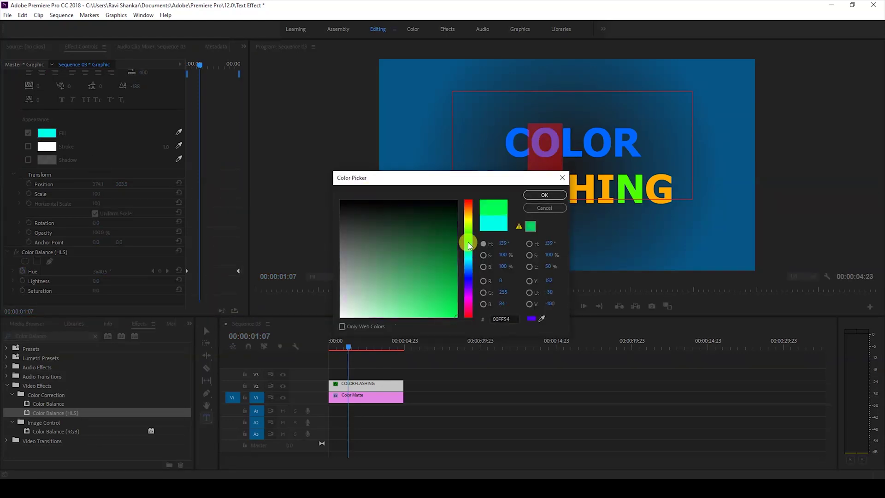
click(528, 196)
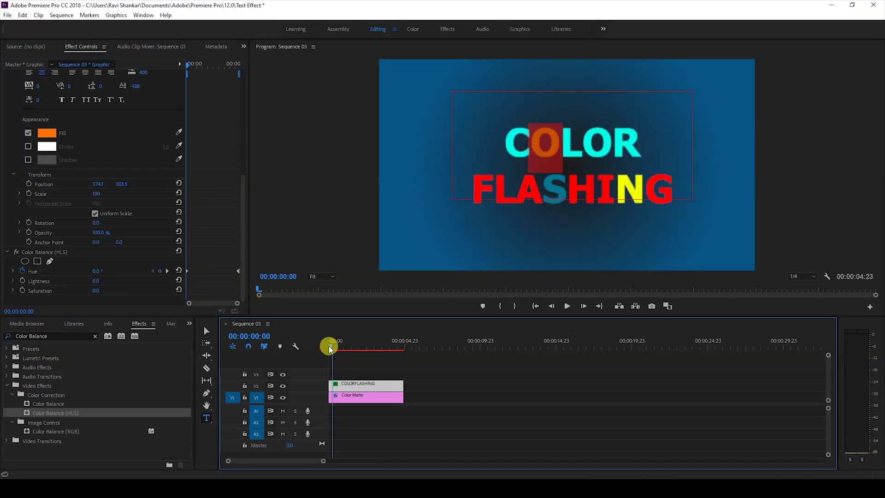
click(348, 419)
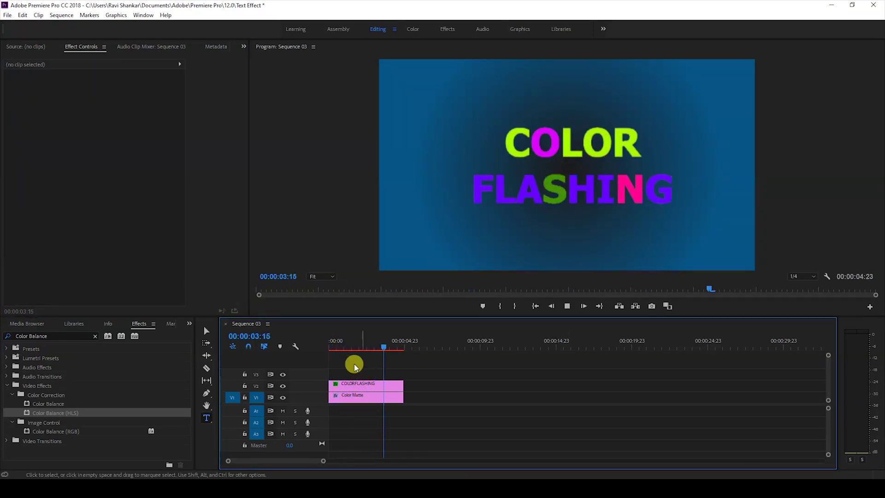
click(328, 345)
click(349, 420)
key(space)
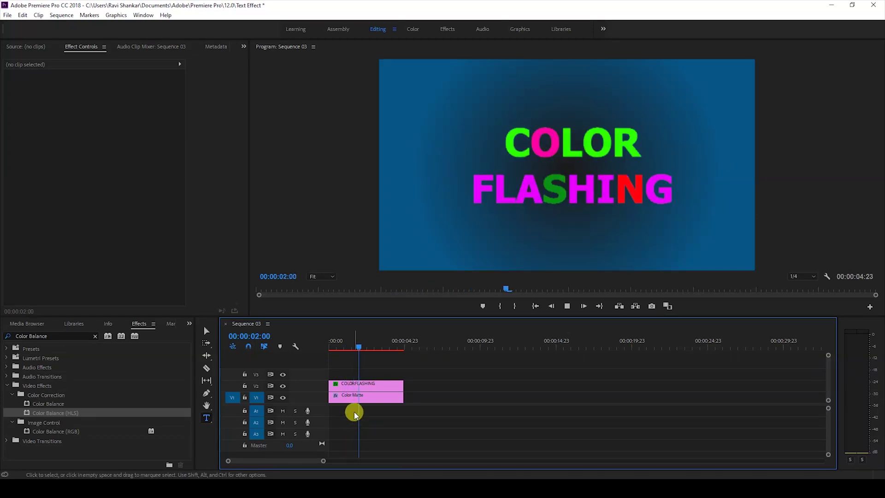
click(329, 346)
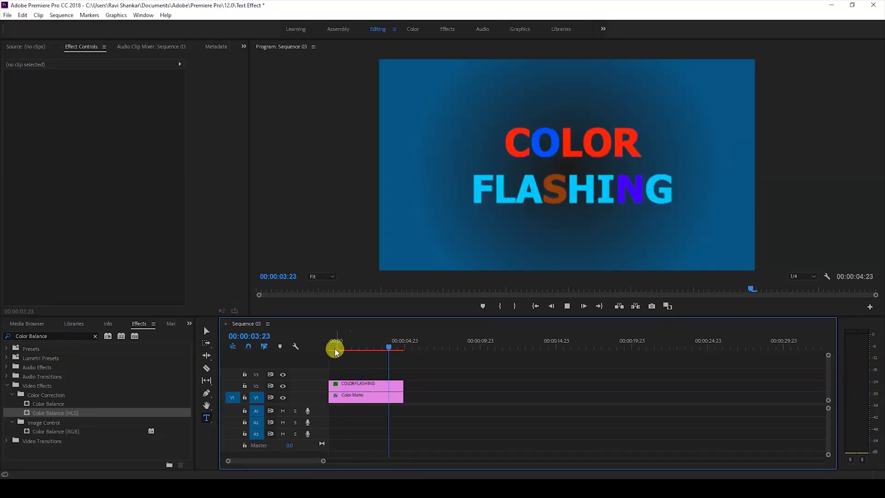
key(space)
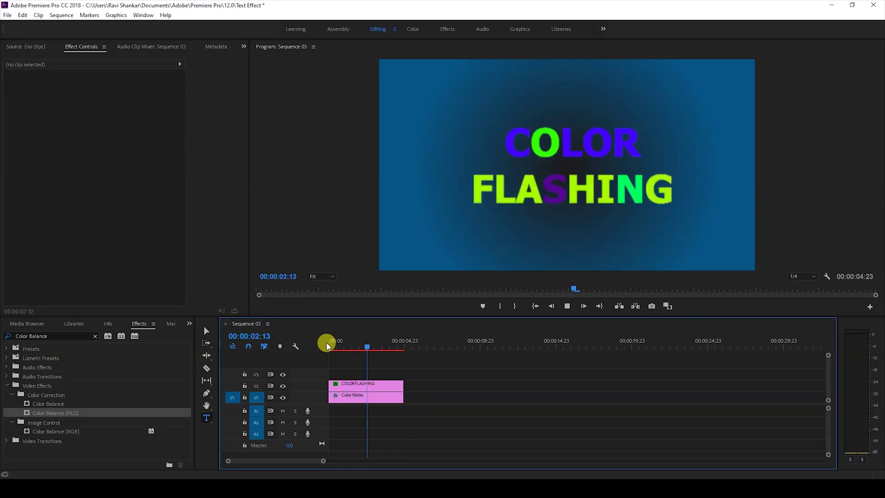
click(330, 346)
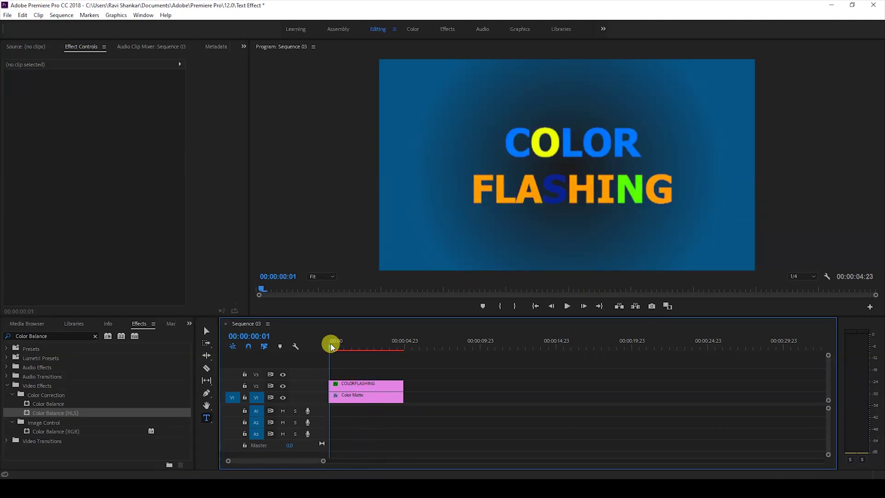
Give the C of COLOR a dark blue 0005C4 stroke outline, then play it back.
click(356, 383)
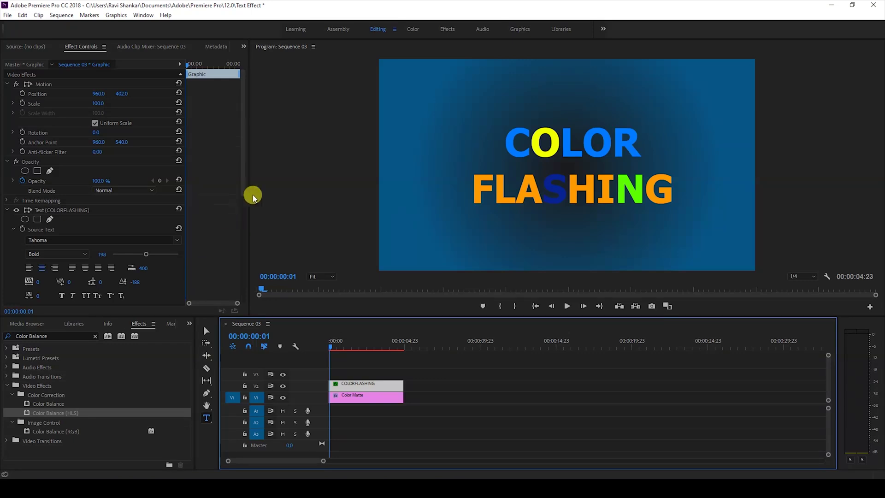
click(530, 146)
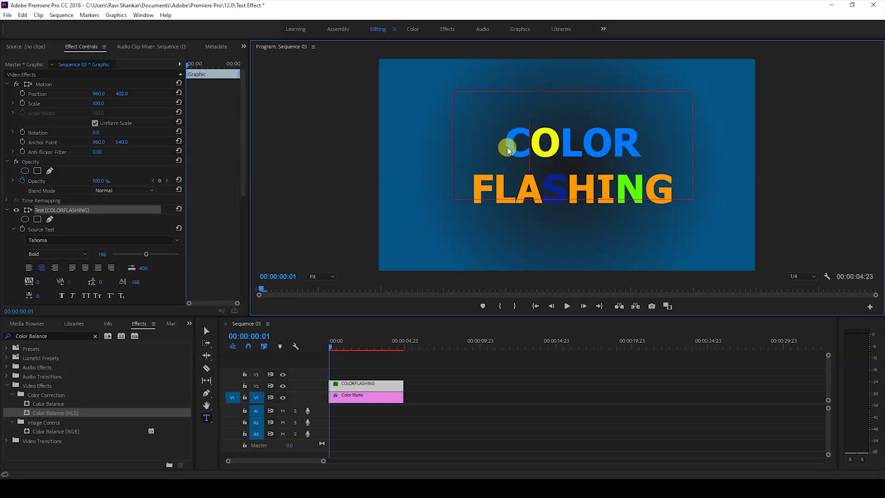
drag(510, 143, 260, 184)
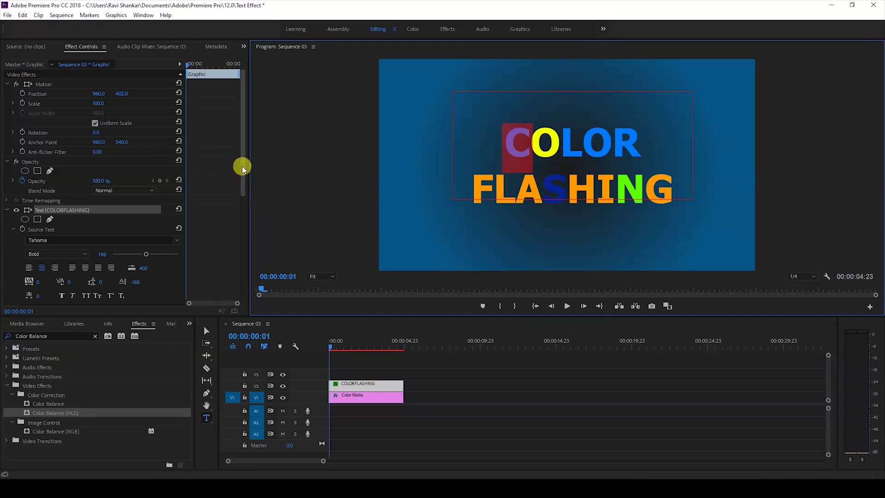
drag(241, 168, 243, 217)
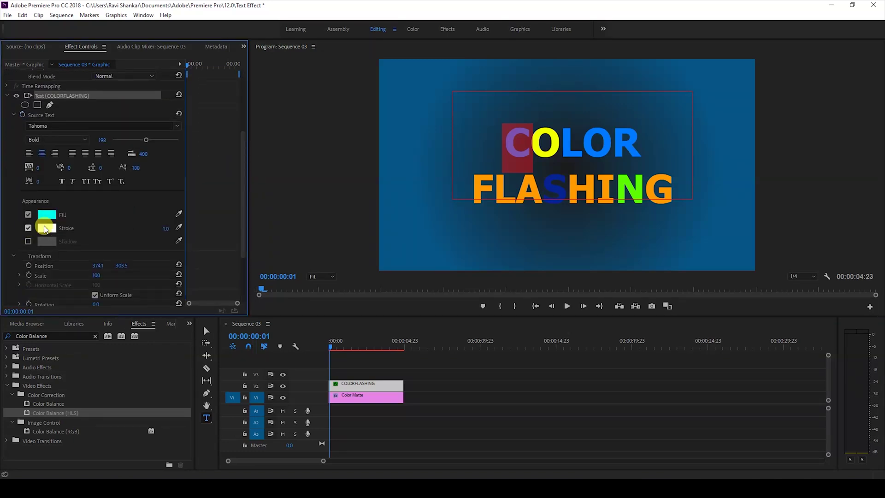
click(45, 228)
mouse_move(396, 249)
mouse_down()
mouse_move(460, 289)
mouse_move(468, 280)
mouse_up()
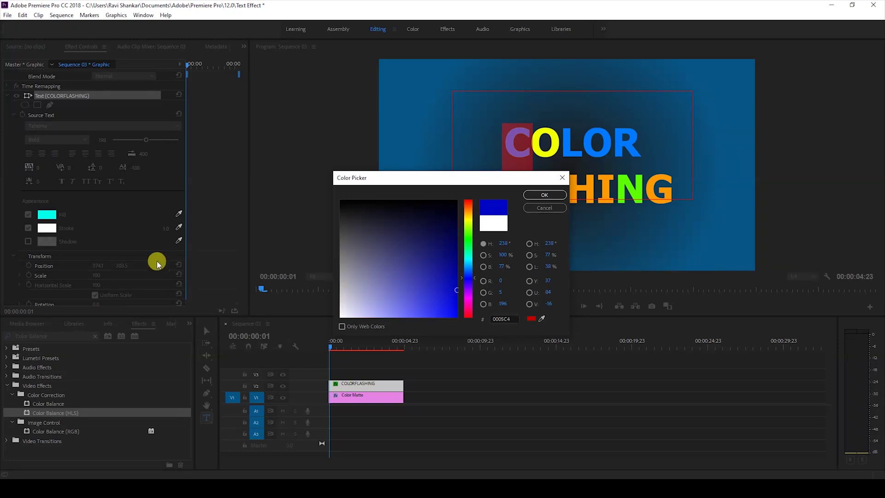
click(544, 195)
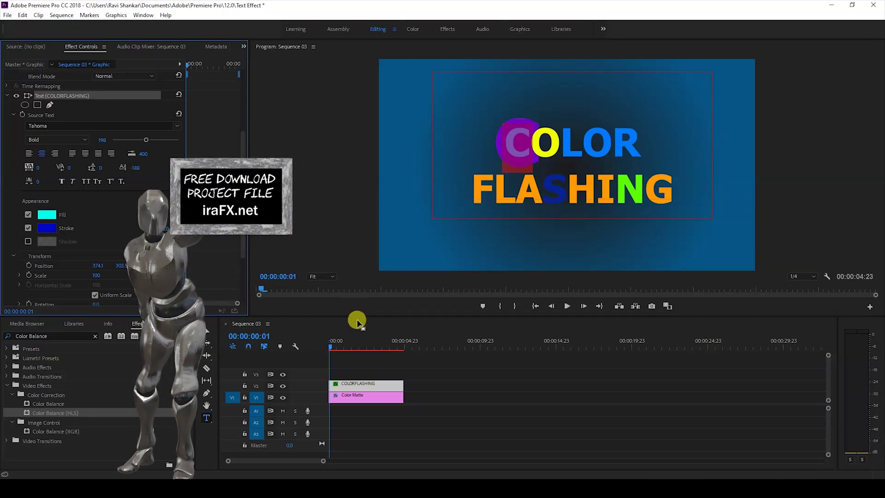
click(342, 354)
key(space)
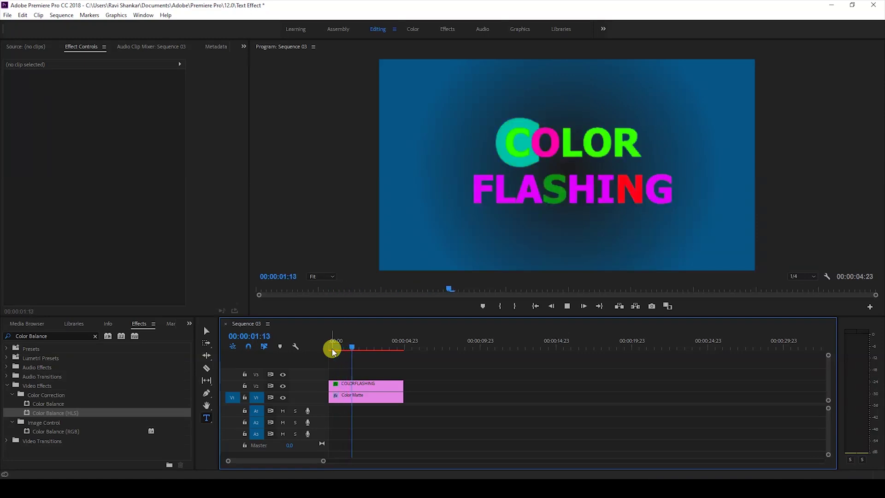
Set the Program monitor playback resolution to Full and replay the title from the start.
key(space)
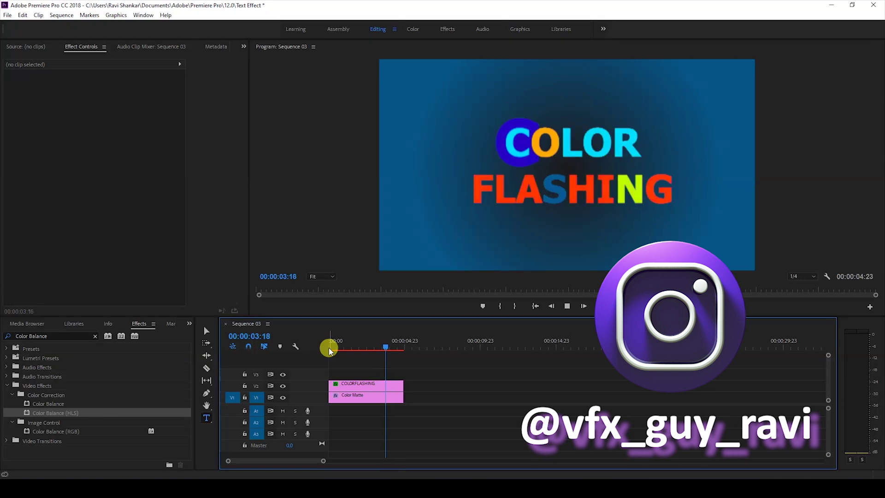
drag(329, 349, 338, 346)
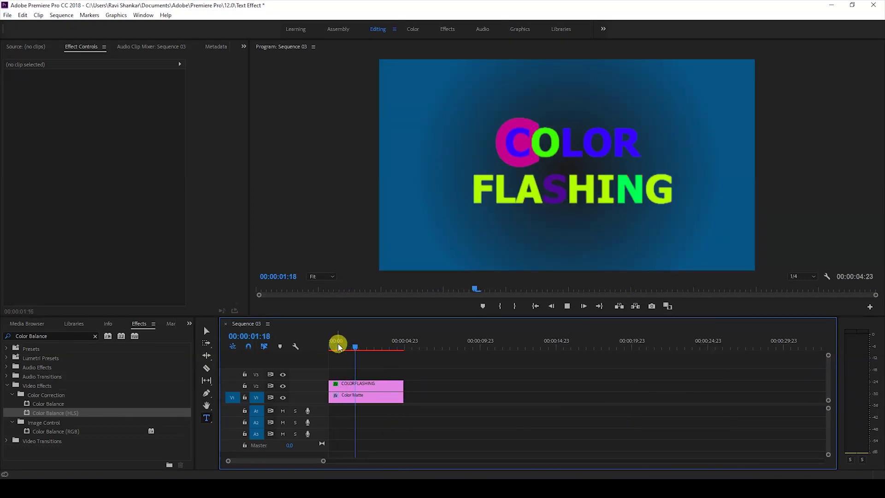
click(799, 277)
click(801, 286)
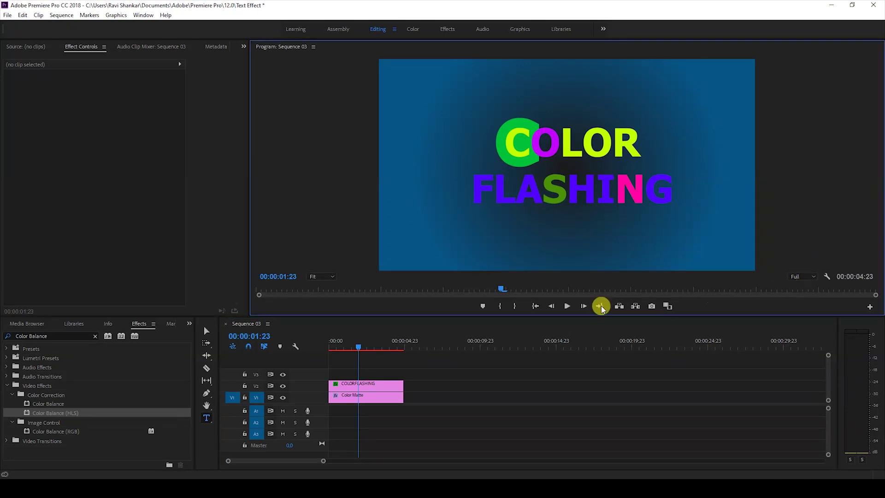
click(334, 347)
key(space)
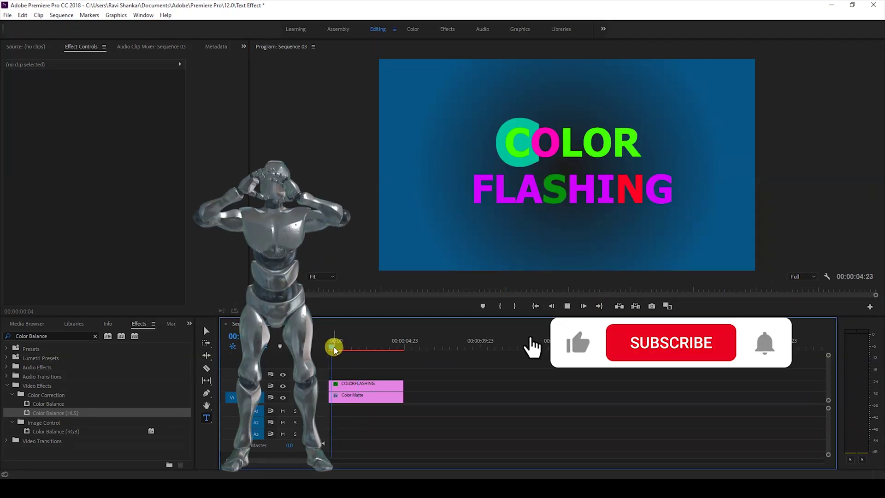